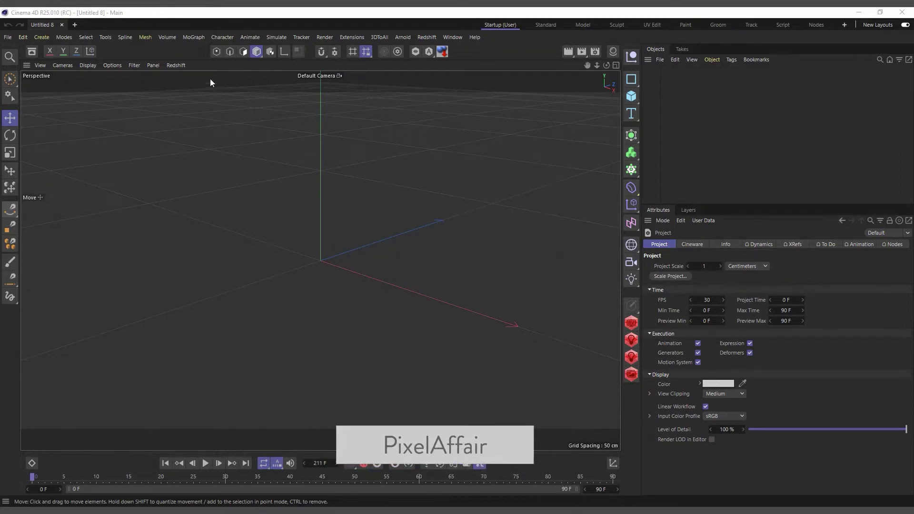
Step: Create a MoGraph Matrix object and apply a Shader effector to it
click(202, 39)
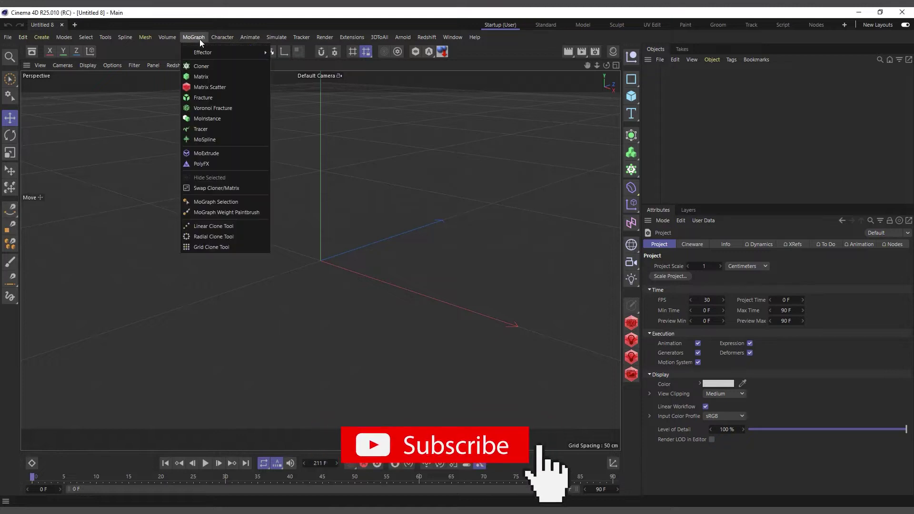
click(219, 76)
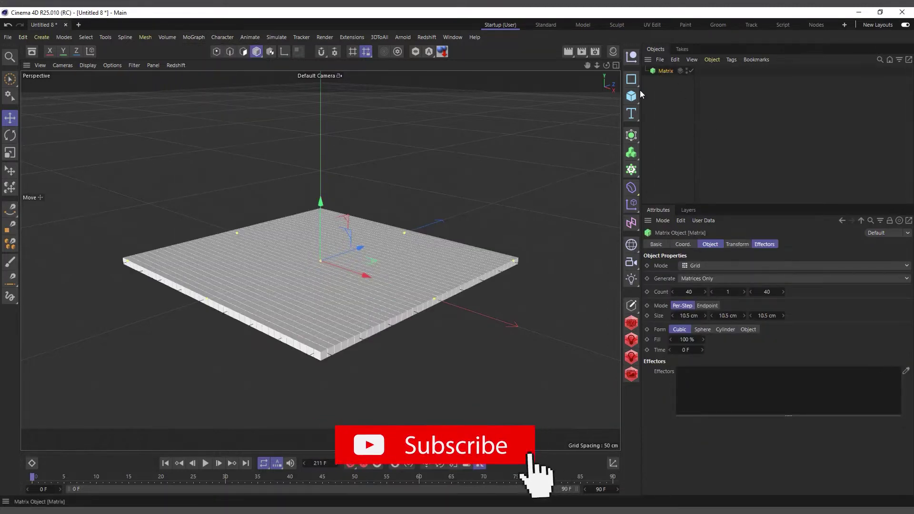
click(199, 37)
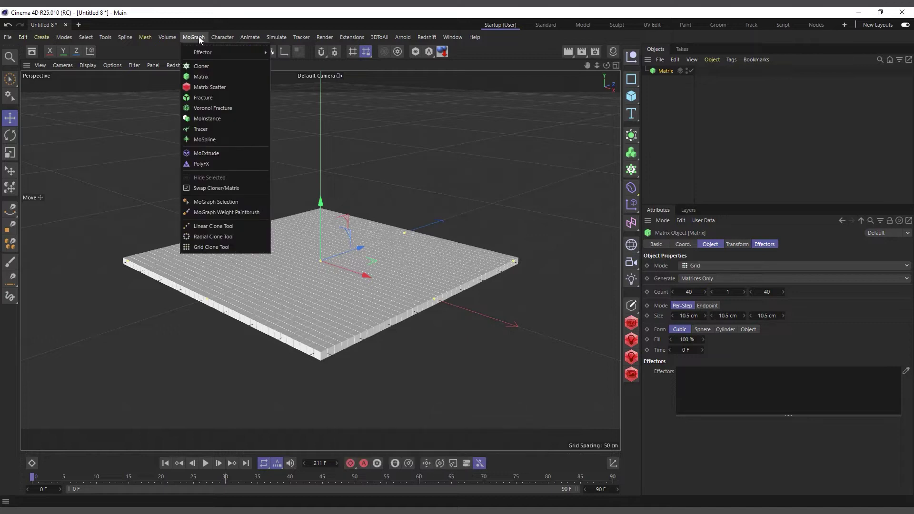
mouse_move(201, 56)
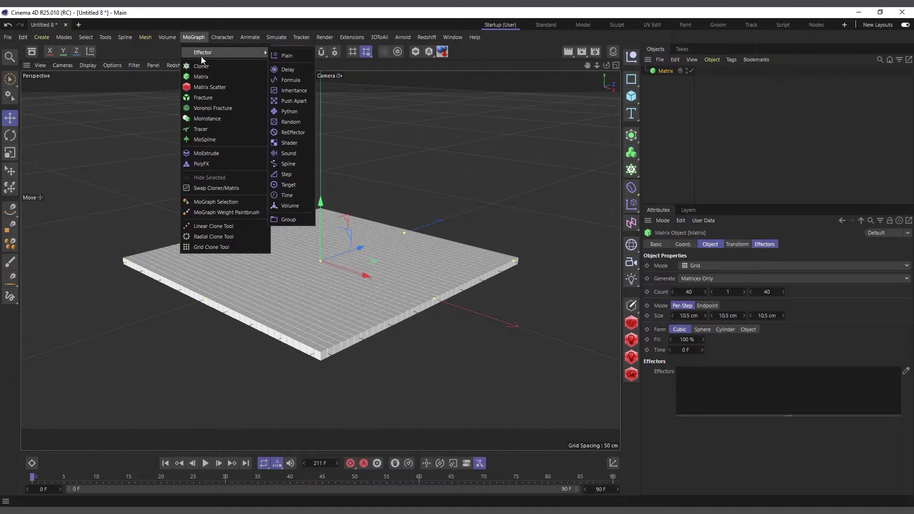
click(299, 143)
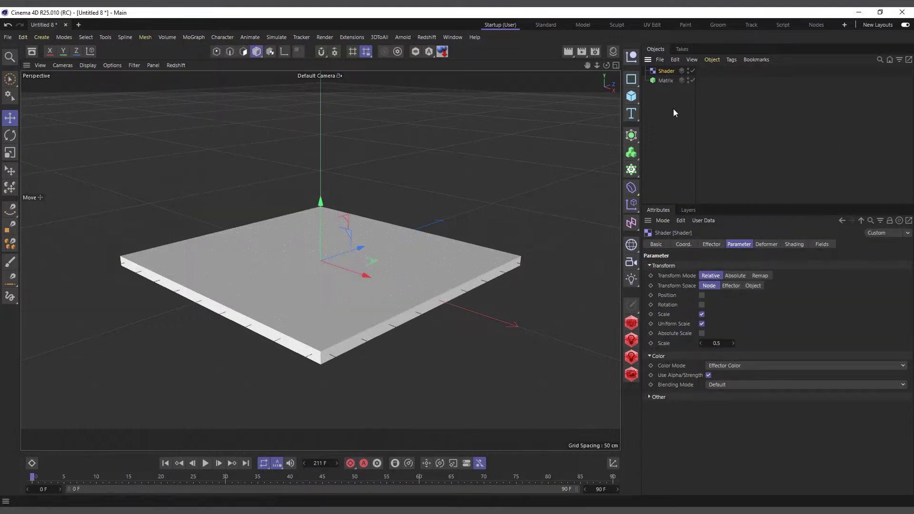
Step: Make the Shader effector affect position instead of scale, with a Y offset of 100 cm
click(692, 70)
click(701, 314)
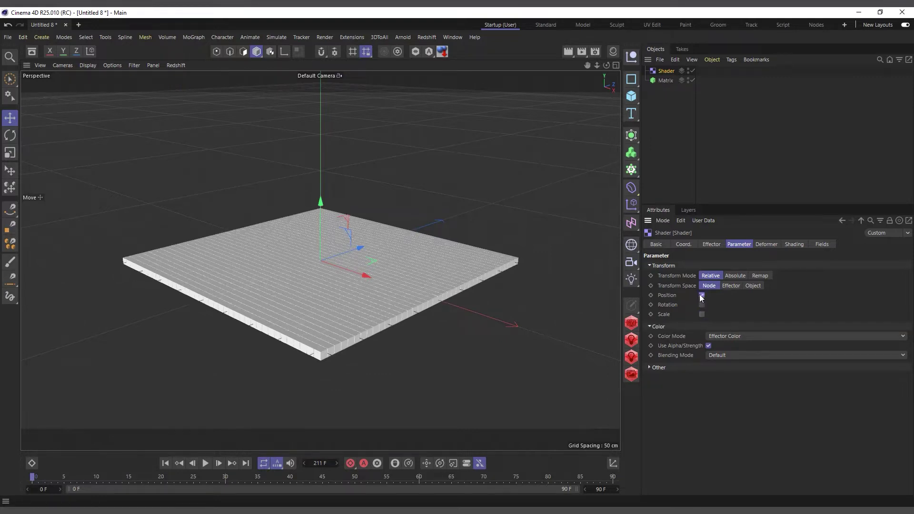
click(701, 296)
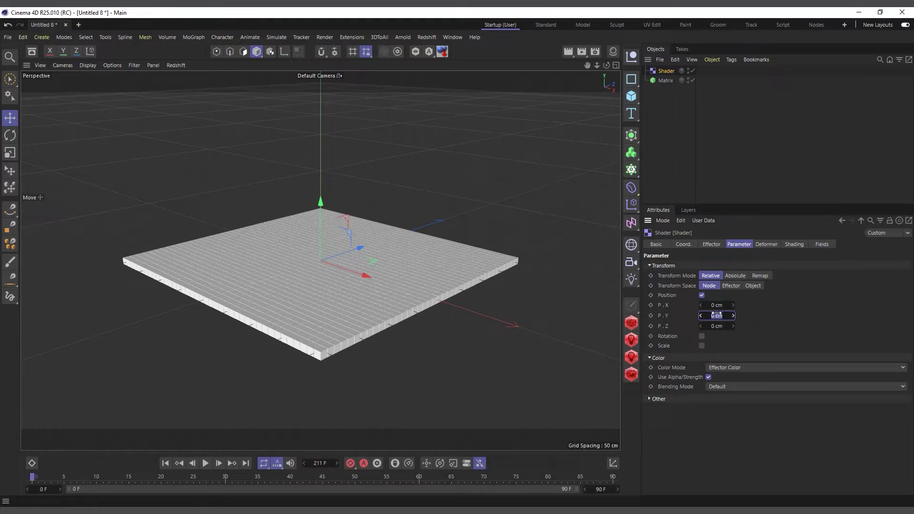
text(100)
key(Return)
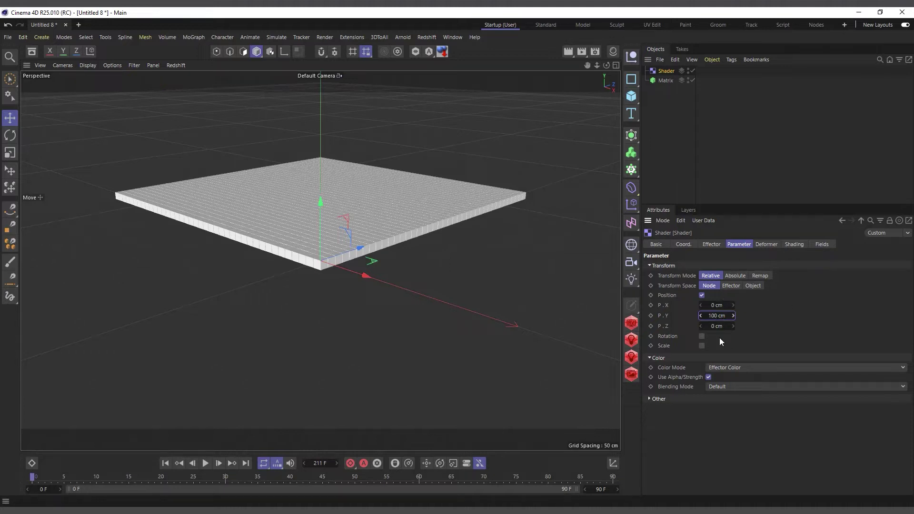
mouse_move(739, 302)
mouse_down()
mouse_move(751, 302)
mouse_move(707, 346)
mouse_move(726, 340)
mouse_up()
click(702, 336)
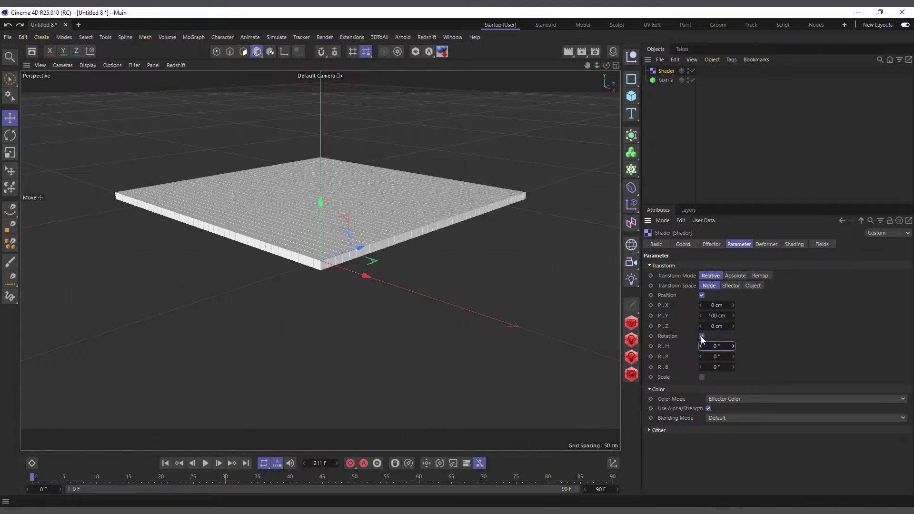
click(702, 336)
Step: Review the Shader effector's strength, minimum and maximum values, parameters and shading settings
click(714, 245)
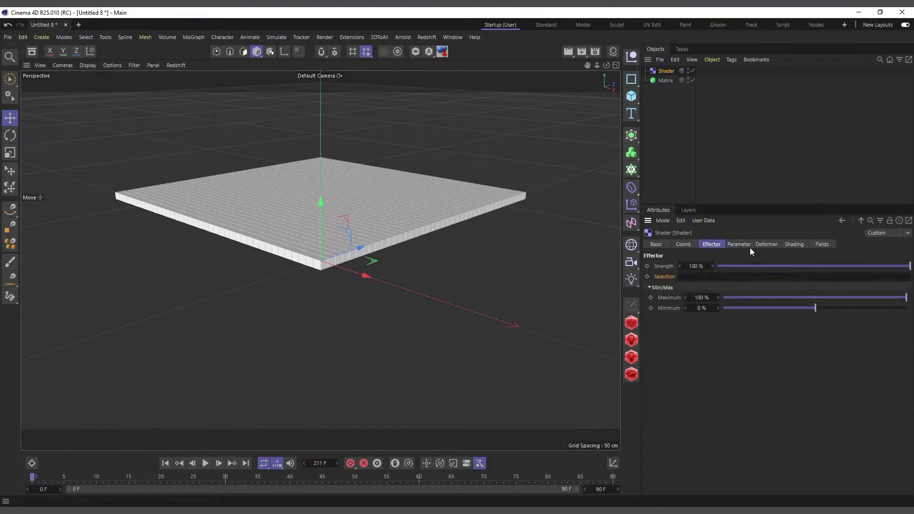
mouse_move(883, 266)
mouse_down()
mouse_move(724, 275)
mouse_move(878, 275)
mouse_move(664, 275)
mouse_move(909, 275)
mouse_move(570, 275)
mouse_move(912, 275)
mouse_move(349, 274)
mouse_move(781, 218)
mouse_move(790, 312)
mouse_up()
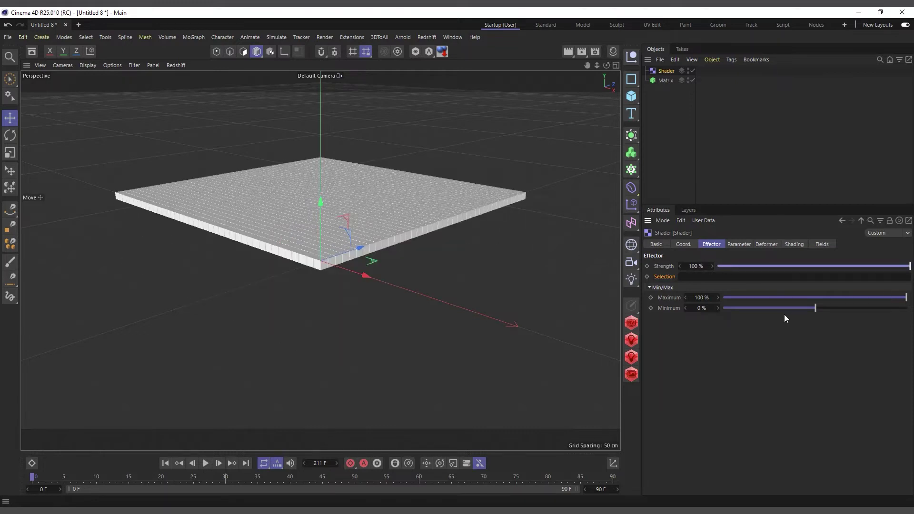
mouse_move(876, 297)
mouse_down()
mouse_move(761, 298)
mouse_move(909, 298)
mouse_up()
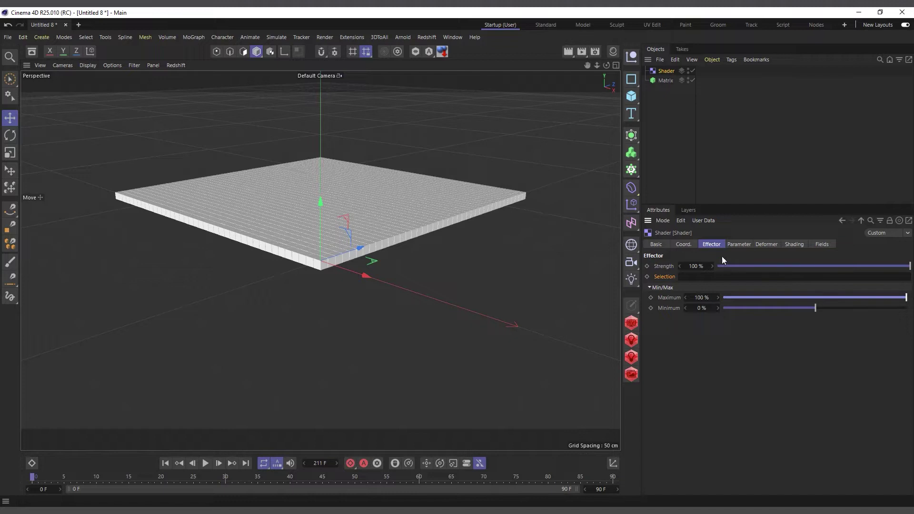
click(744, 245)
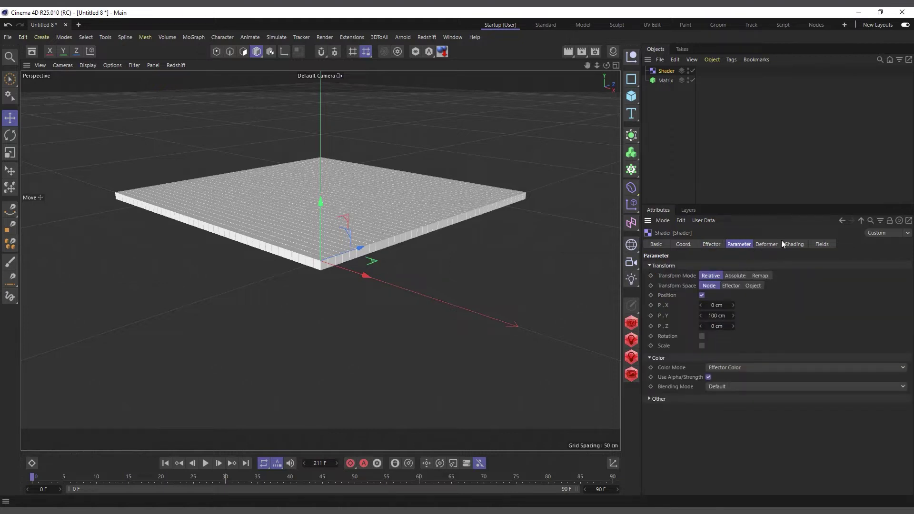
click(794, 245)
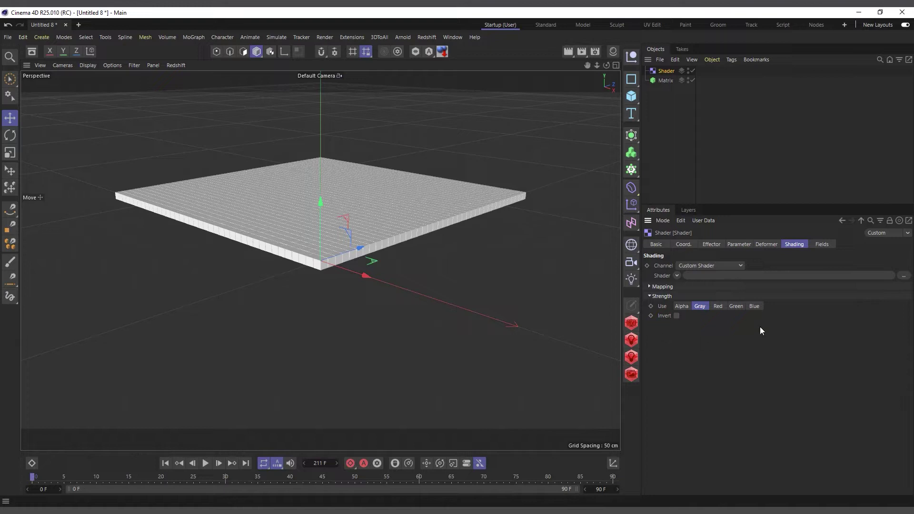
Step: Try the Custom Color mode on the Shader effector and return it to Effector Color
click(742, 244)
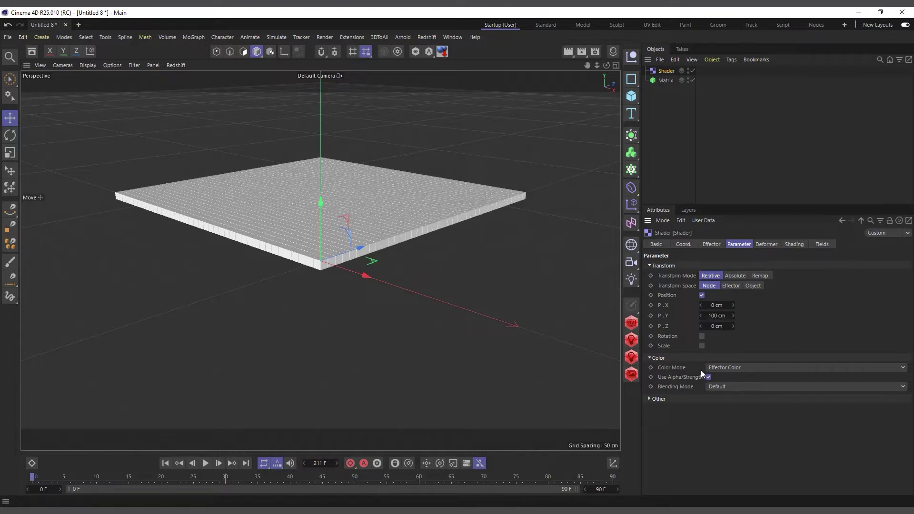
click(768, 367)
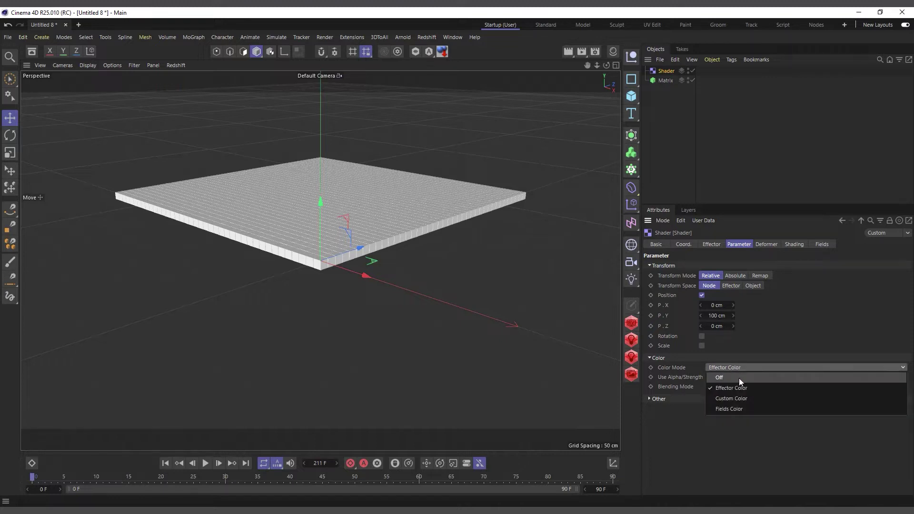
click(748, 398)
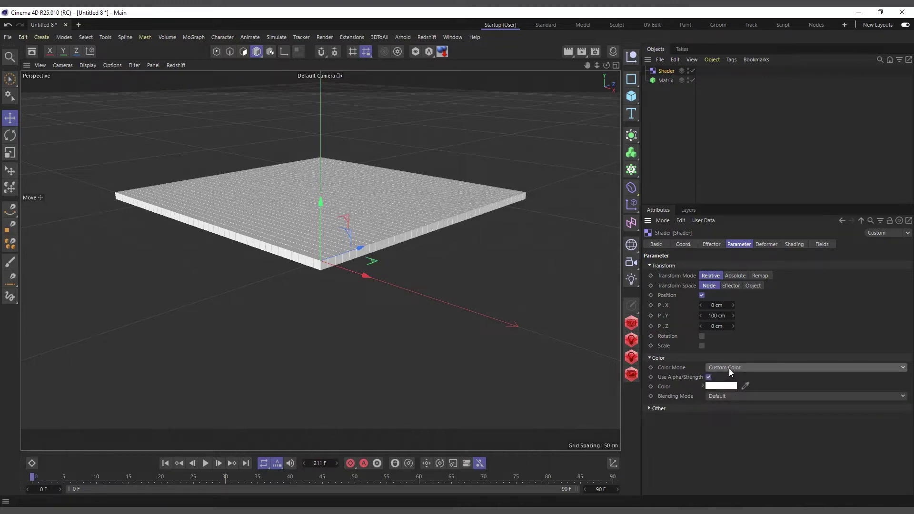
click(729, 368)
click(730, 387)
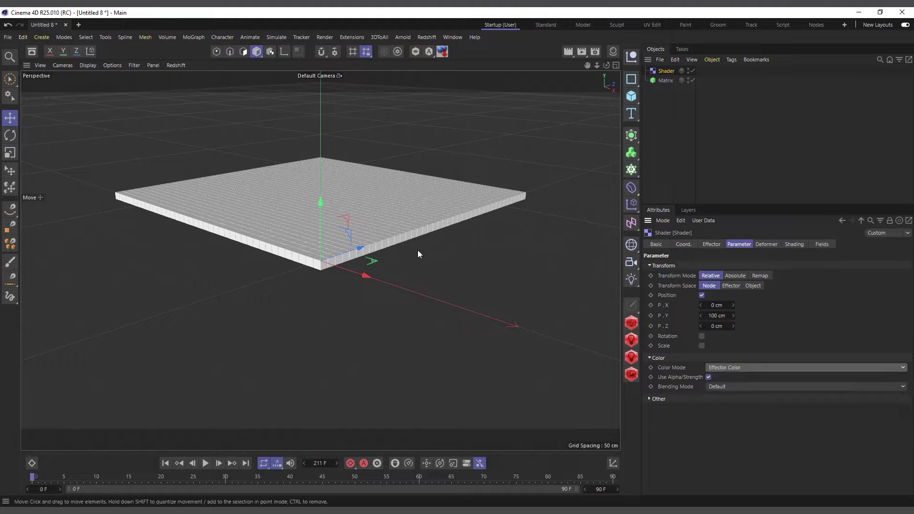
Step: Load a Noise shader as the Shader effector's custom shader
click(793, 244)
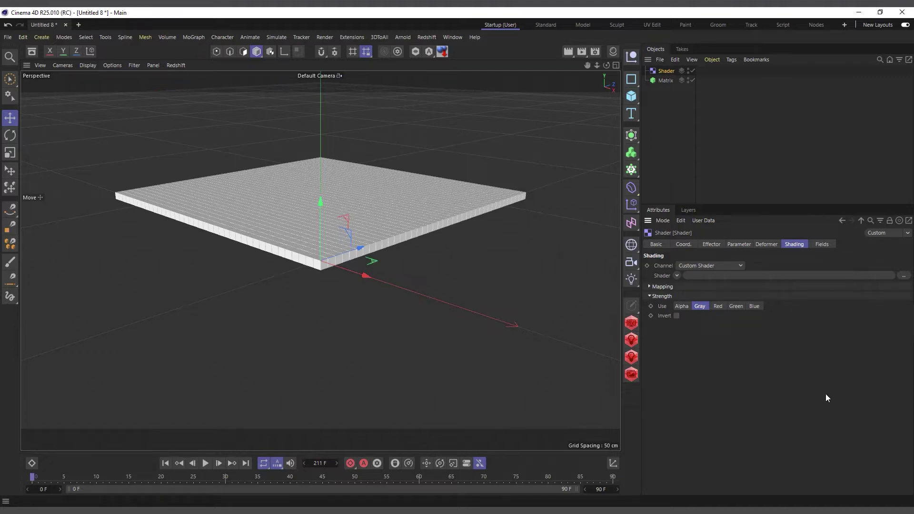
click(676, 276)
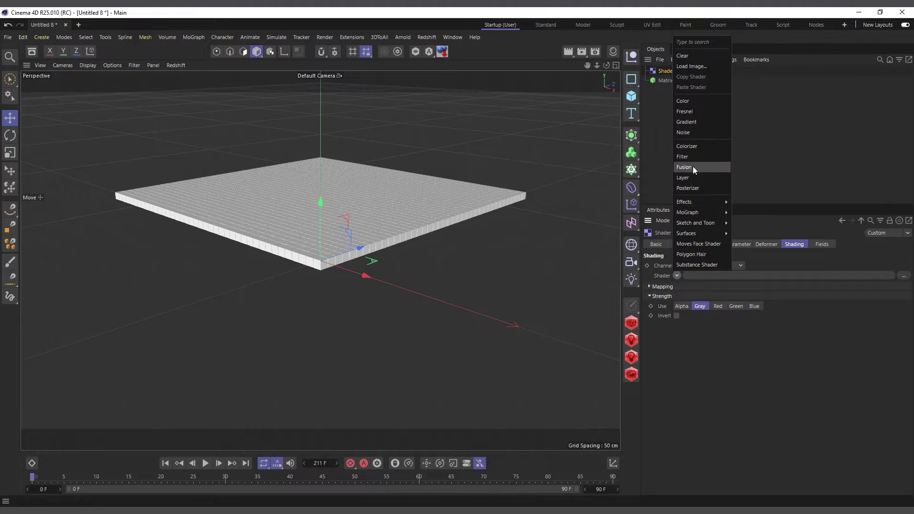
click(693, 132)
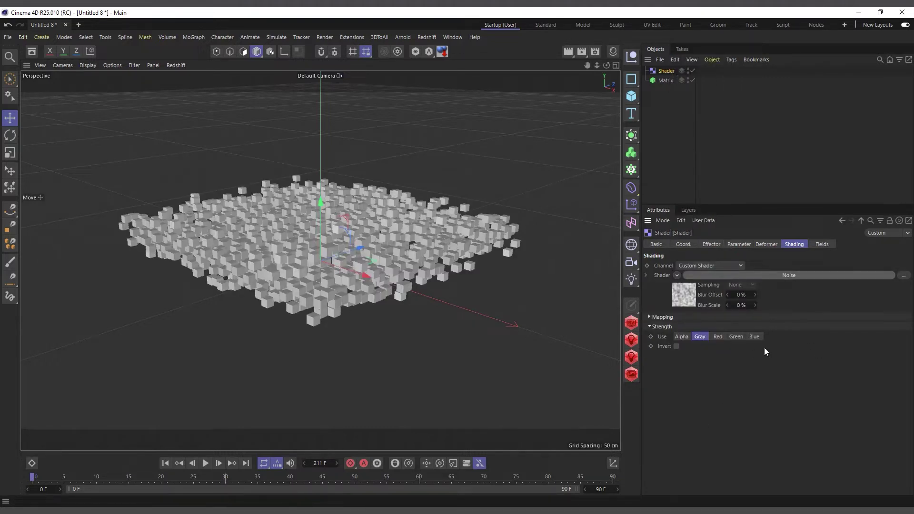
Step: Try the Fire and Cell Noise types in the Noise shader's settings and settle on Sema
click(686, 296)
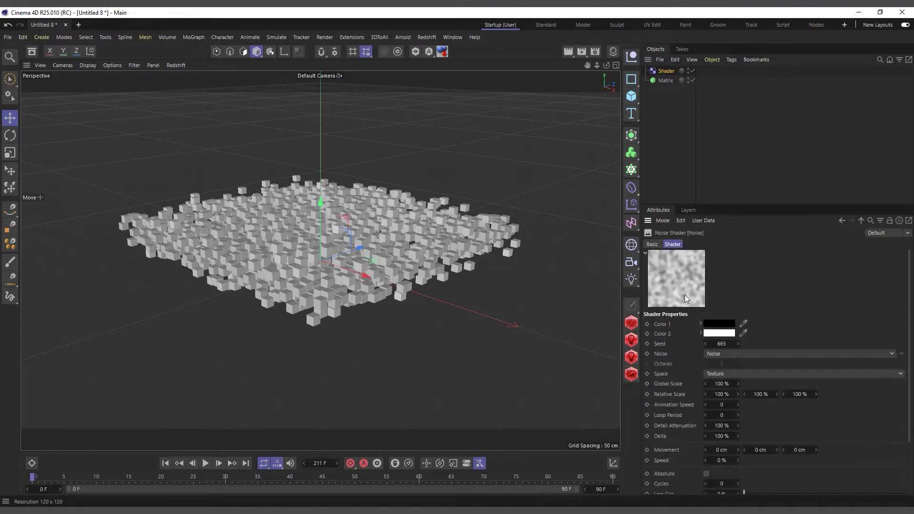
click(901, 354)
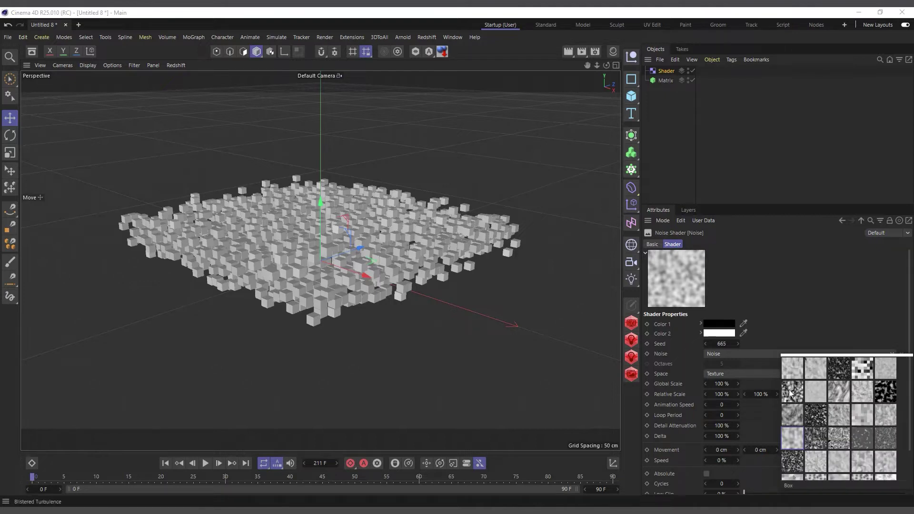
click(886, 392)
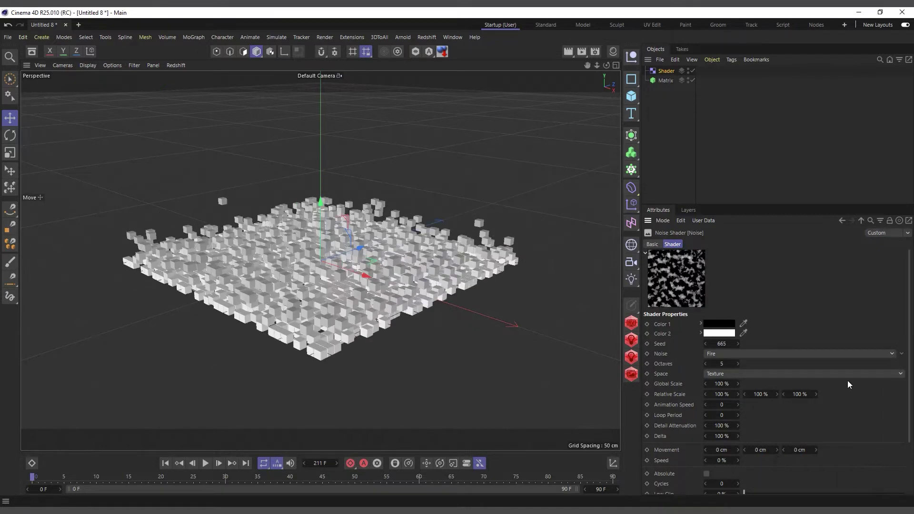
click(901, 354)
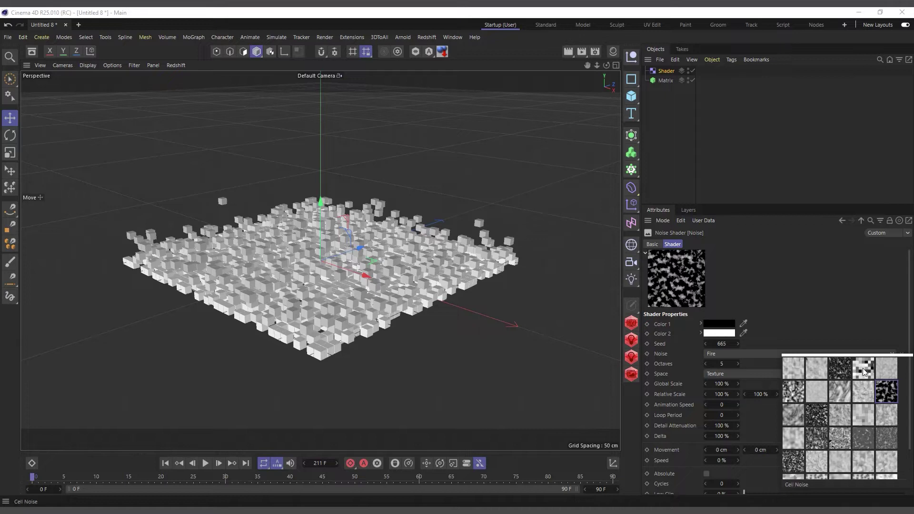
click(854, 370)
click(904, 355)
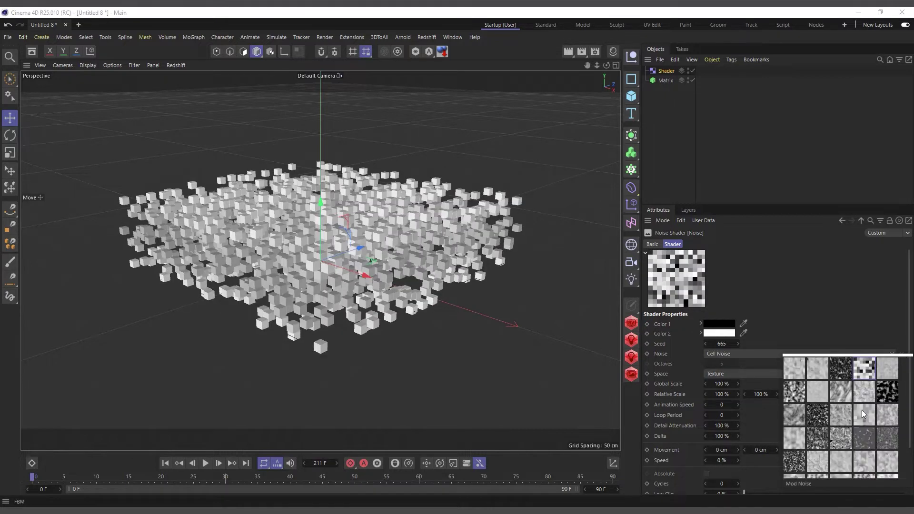
click(816, 460)
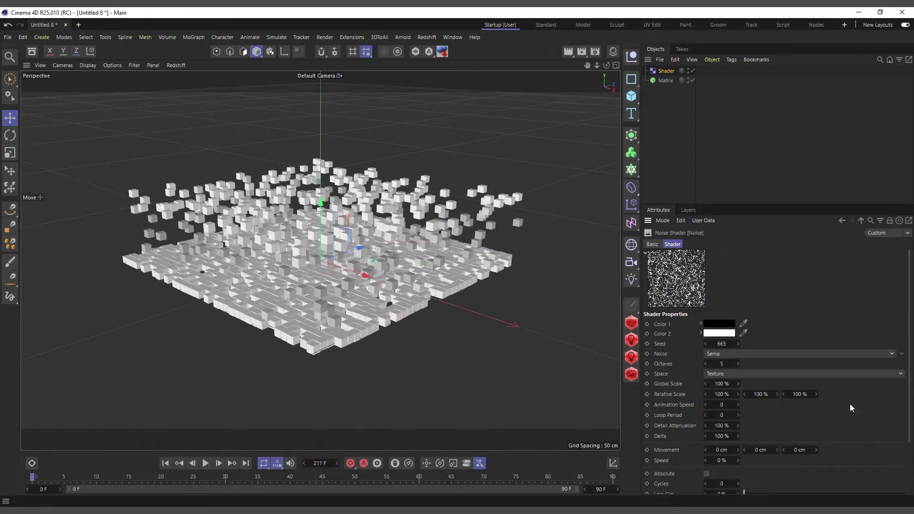
click(847, 355)
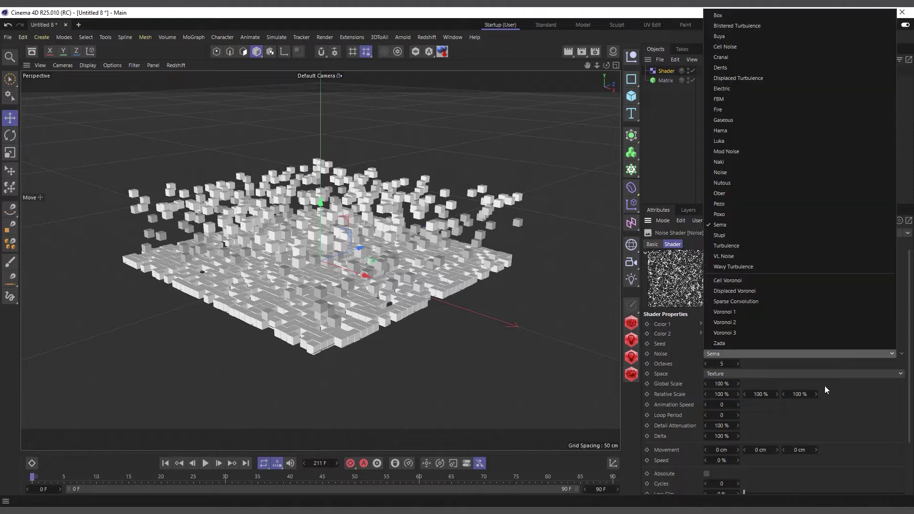
click(873, 354)
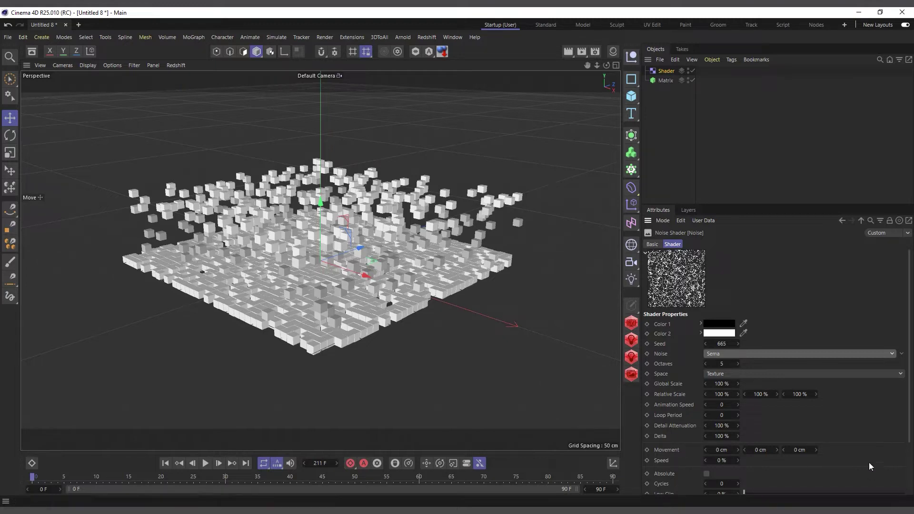
Step: Set the noise's animation speed to 10, preview the animation and return to the first frame
click(723, 405)
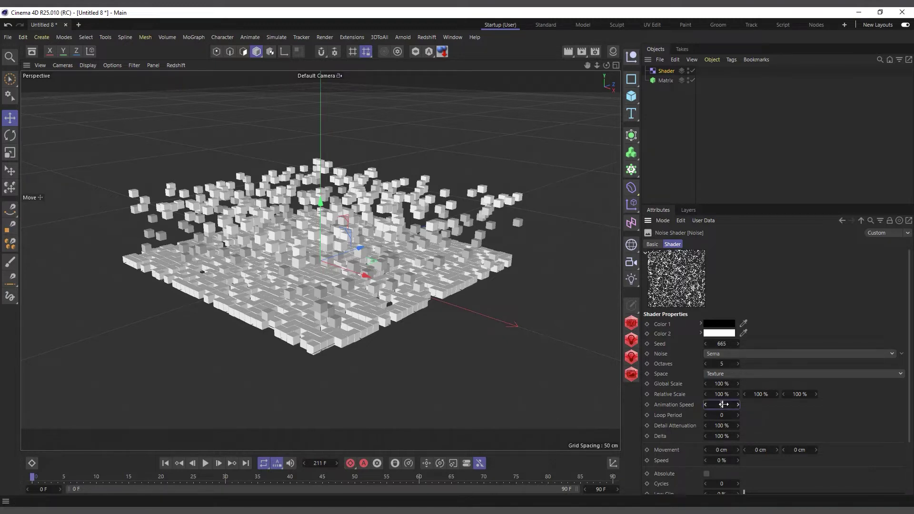
text(10)
click(205, 463)
click(207, 462)
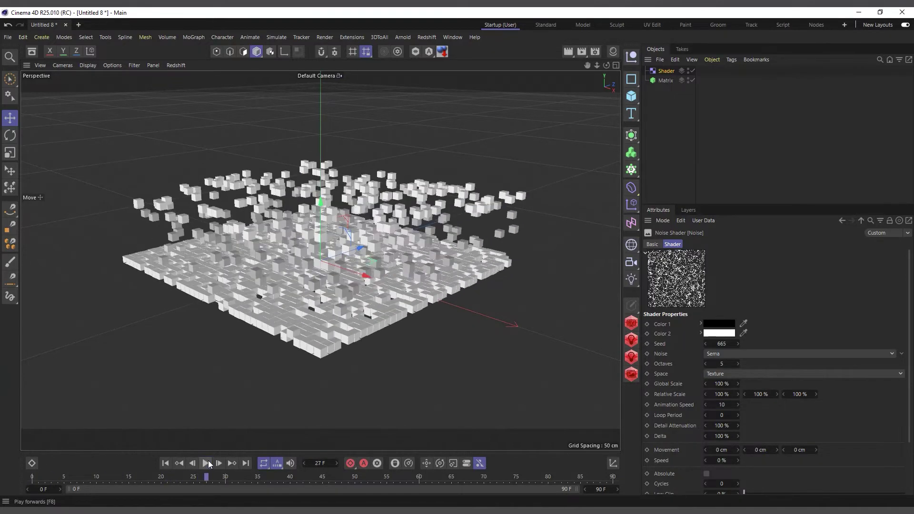
click(165, 463)
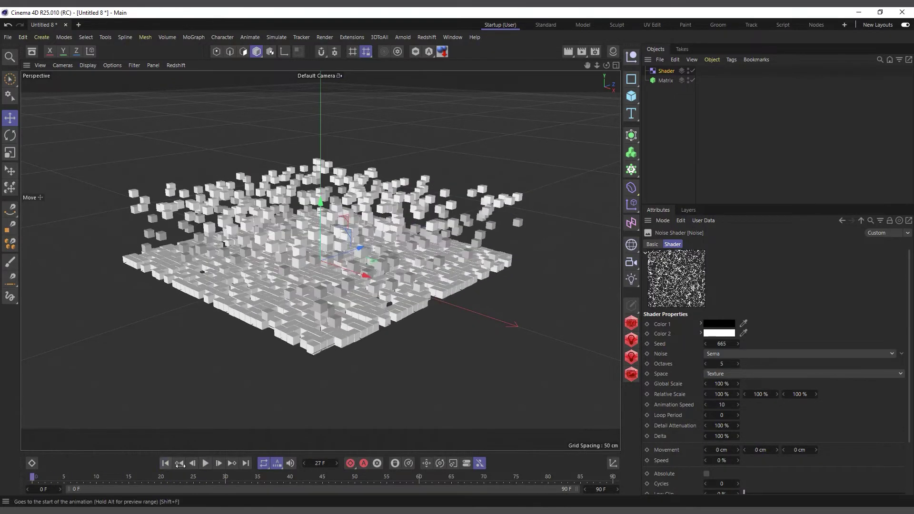
Step: Set the noise's animation speed to 1, preview the animation and return to the first frame
double_click(728, 404)
text(1)
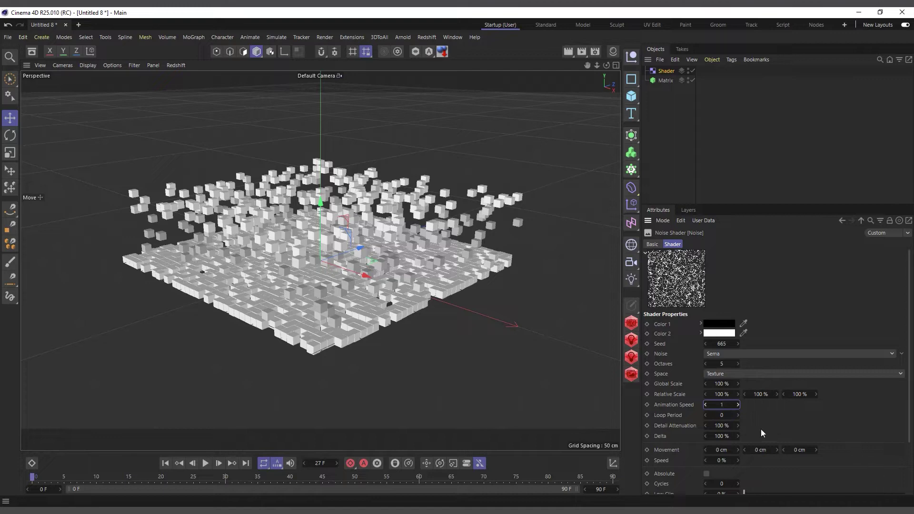
click(206, 463)
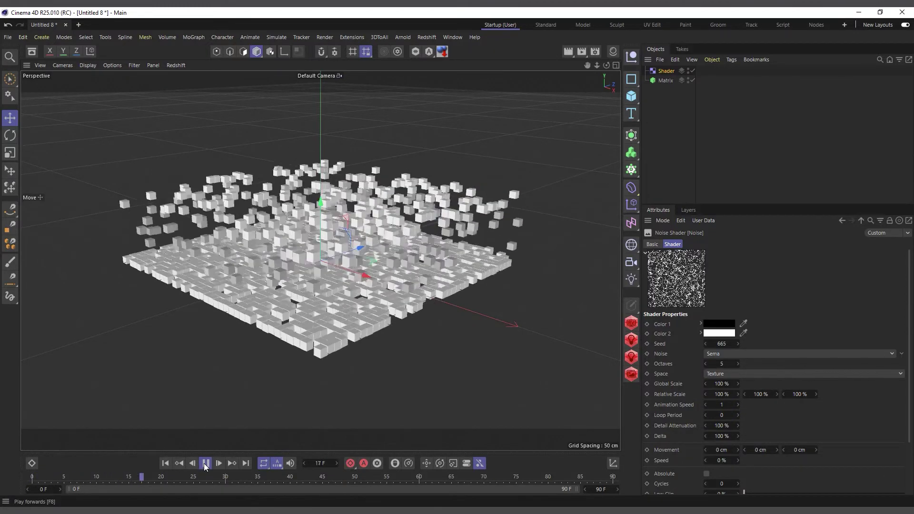
click(205, 464)
click(165, 463)
Step: Increase the Noise shader's global scale to 312 %
drag(738, 383, 847, 376)
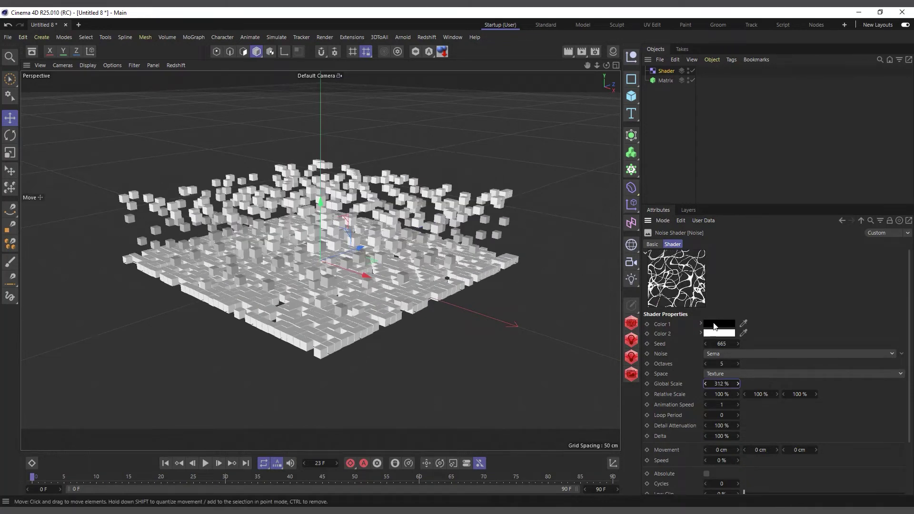
Step: Change the Noise shader's type to Sparse Convolution, preview the animation and return to the first frame
click(901, 355)
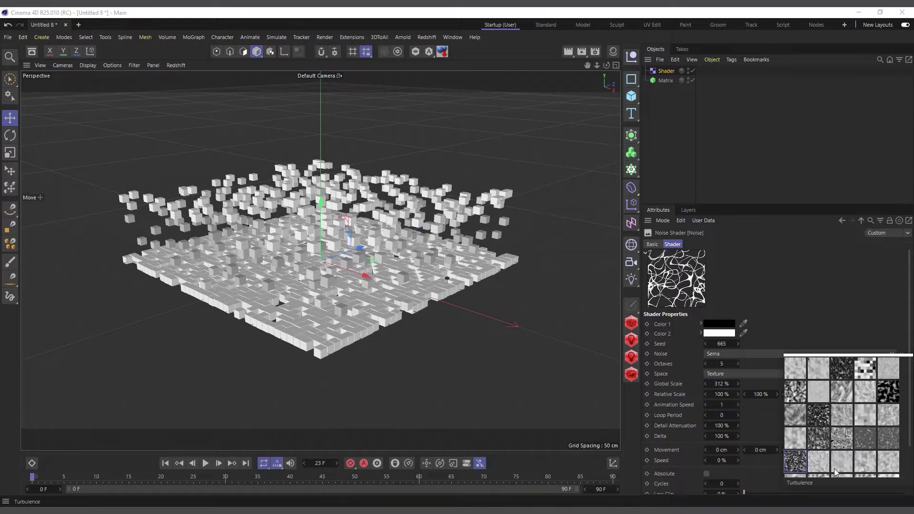
scroll(835, 461, down, 2)
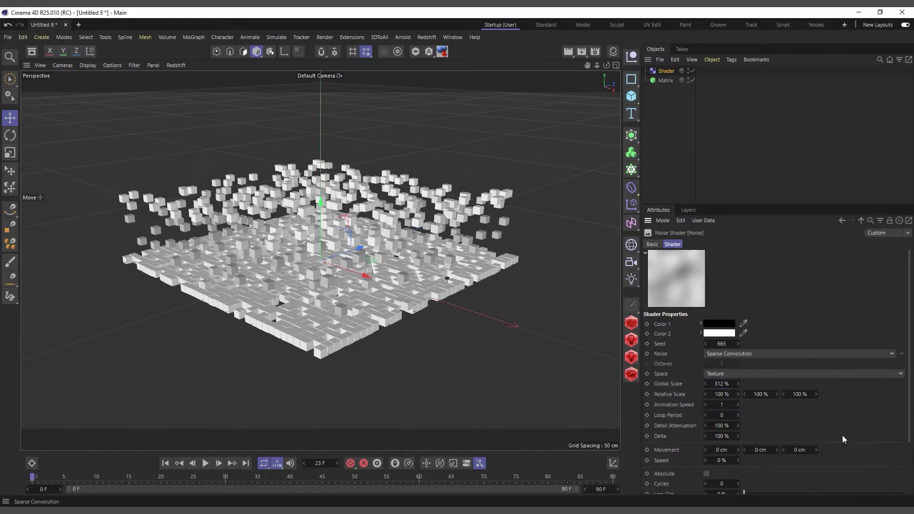
click(818, 466)
click(205, 463)
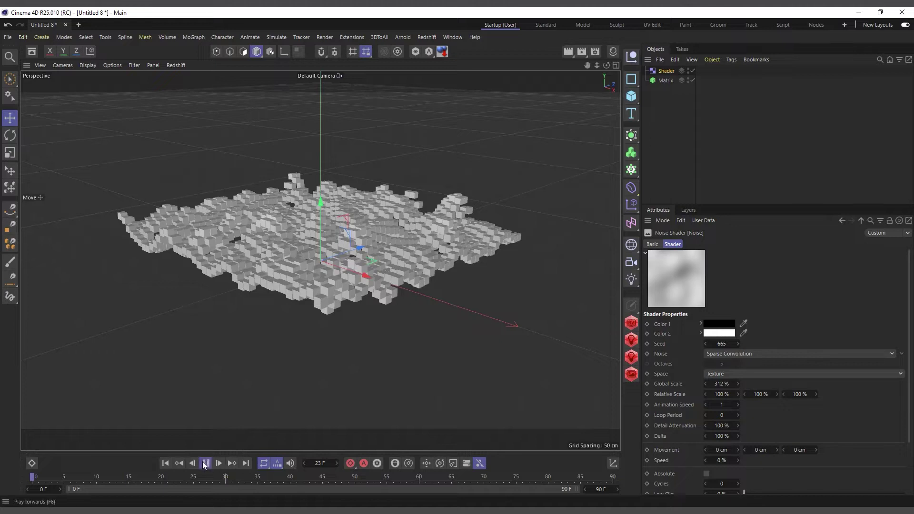
click(165, 464)
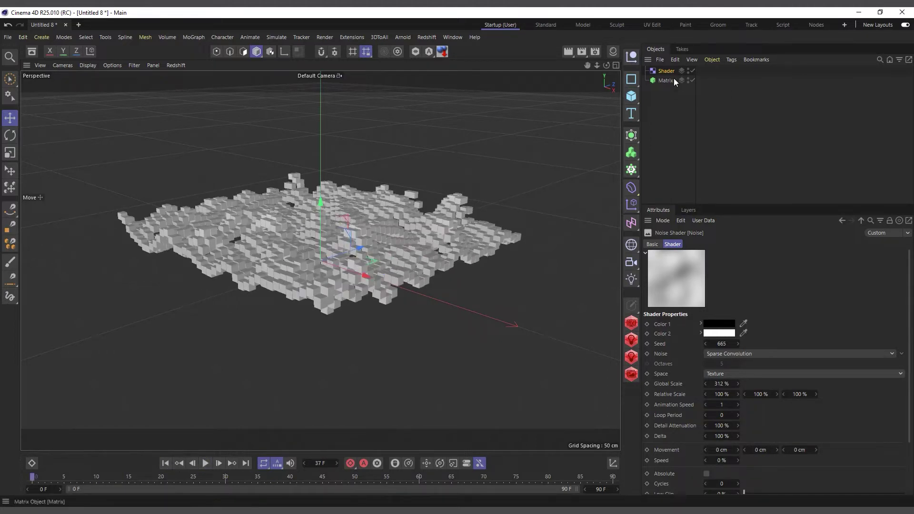
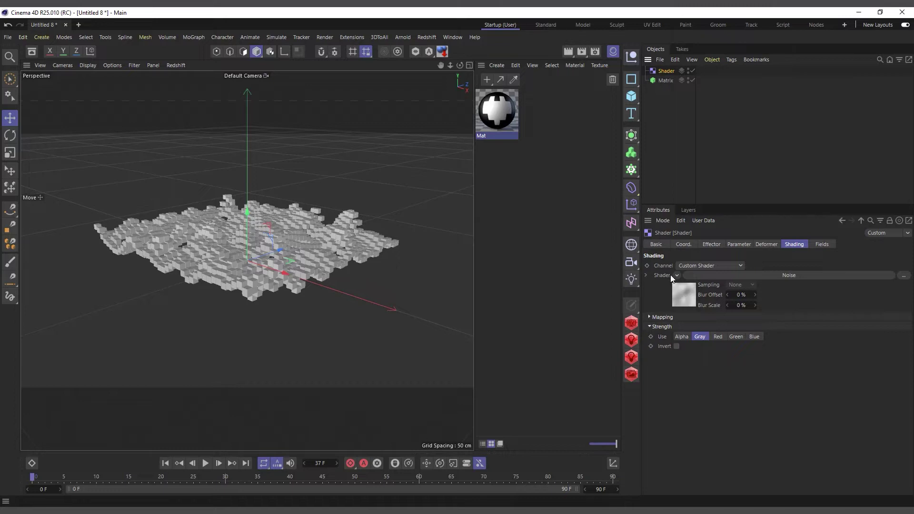
Step: Clear the Noise shader from the Shader effector and apply the heart-textured material to the Matrix object
click(696, 27)
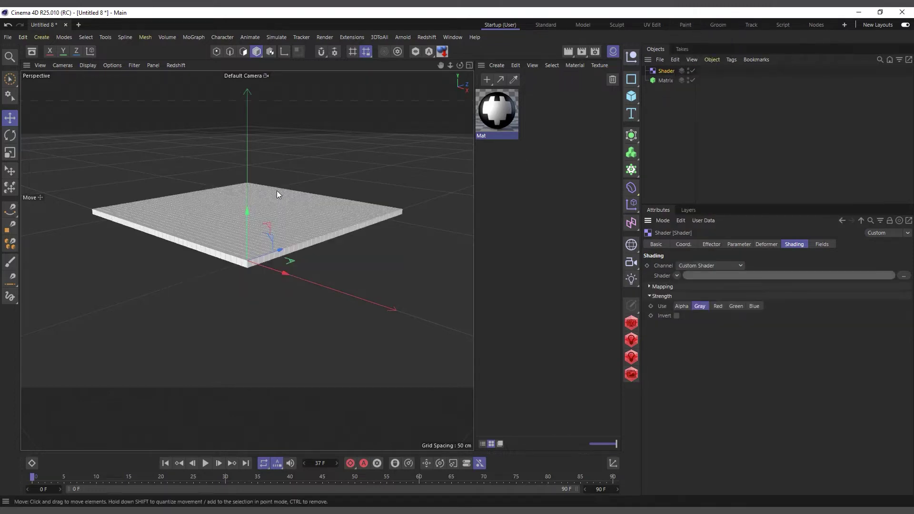
drag(495, 111, 667, 82)
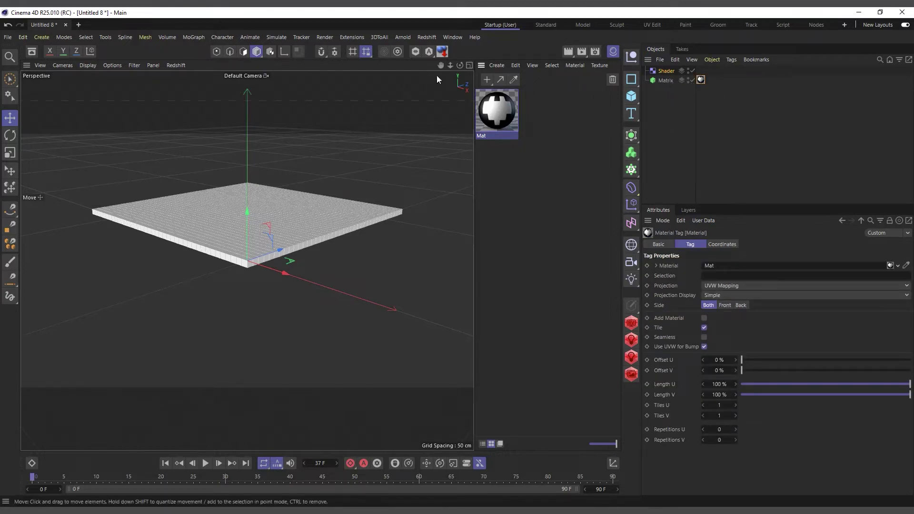
drag(460, 67, 136, 176)
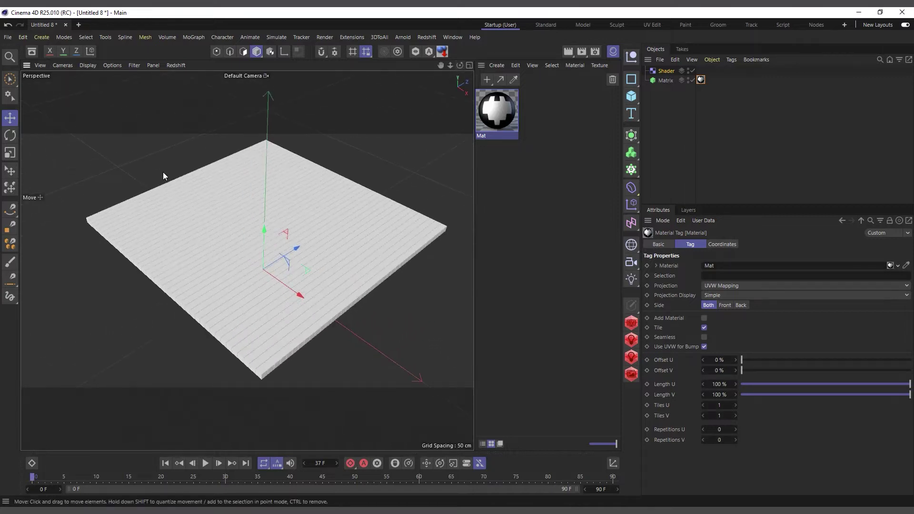
Step: Set the Shader effector's channel to Color and link it to the Matrix's material tag
click(667, 71)
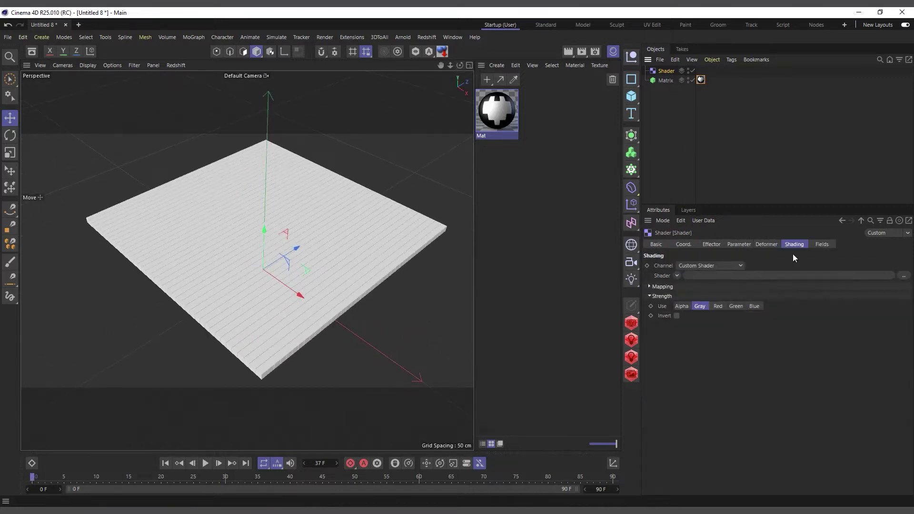
click(695, 265)
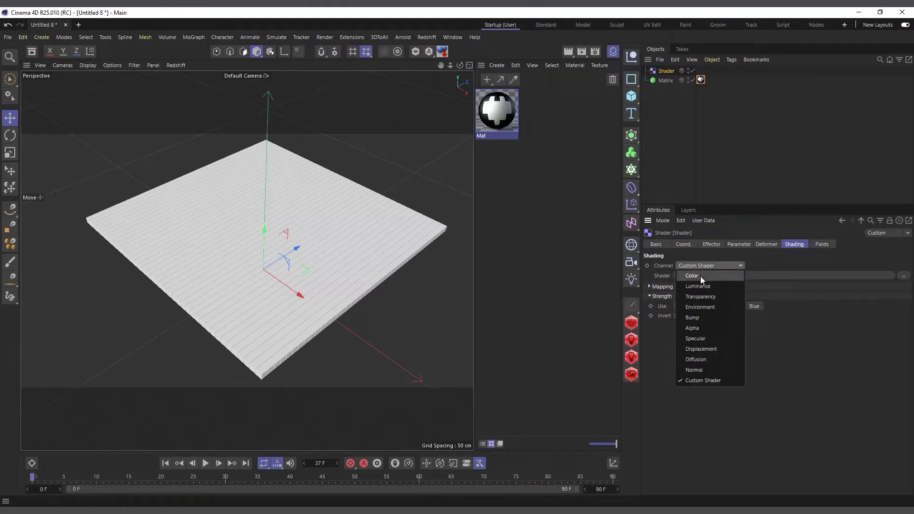
click(702, 274)
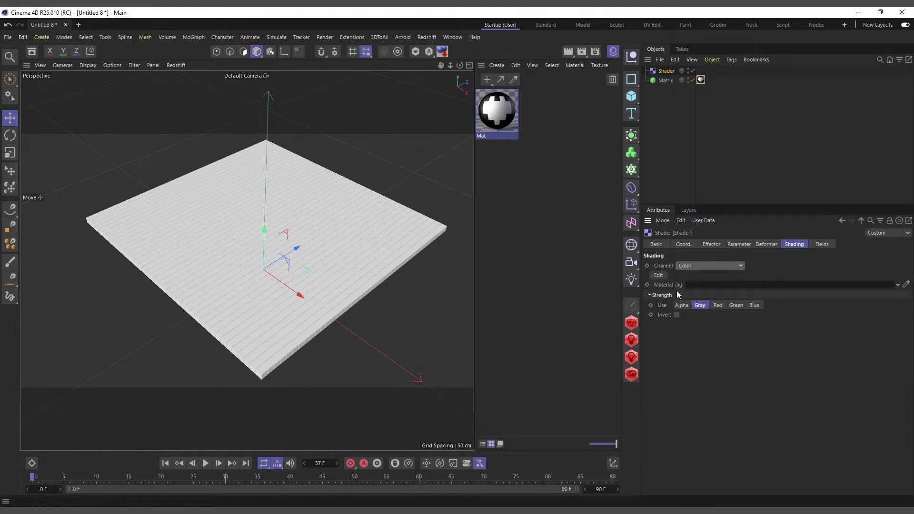
click(906, 285)
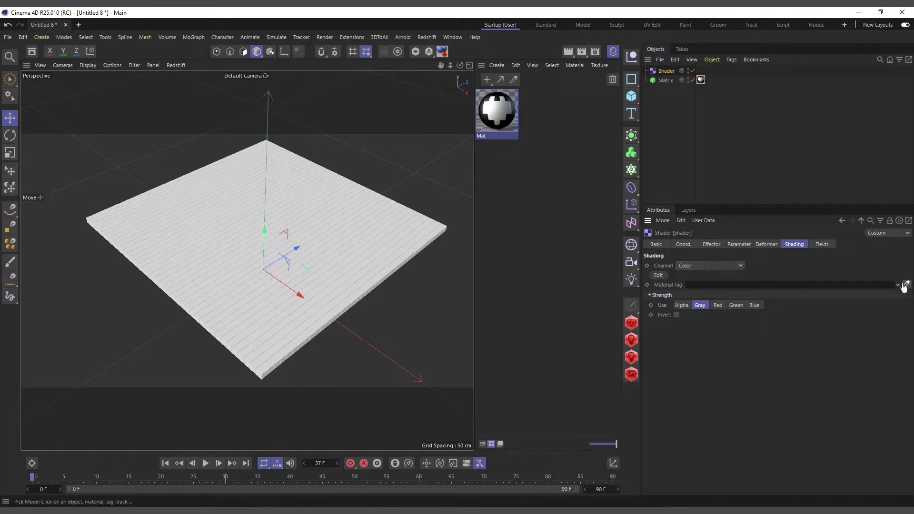
click(701, 80)
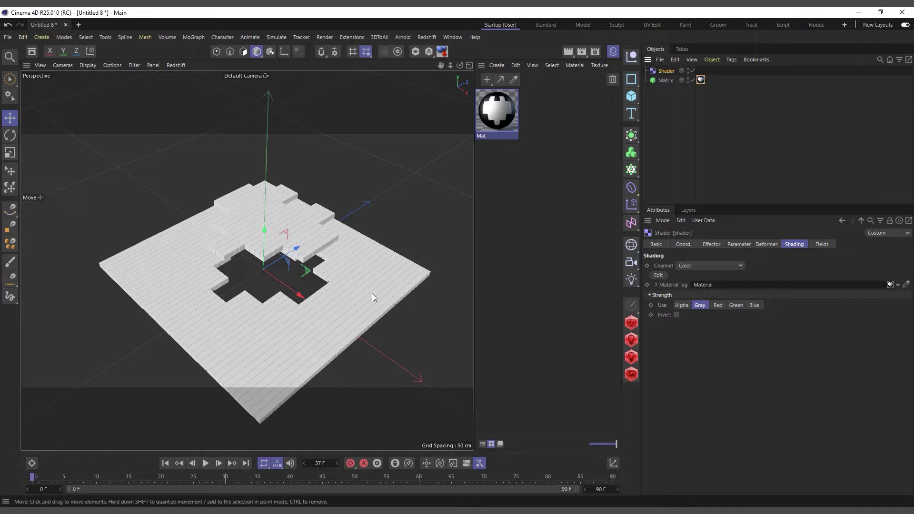
Step: Compare the raised shape in the Matrix grid with the source image Pixel Affair AI copy.jpg
mouse_move(460, 65)
mouse_down()
mouse_move(476, 59)
mouse_move(466, 81)
mouse_up()
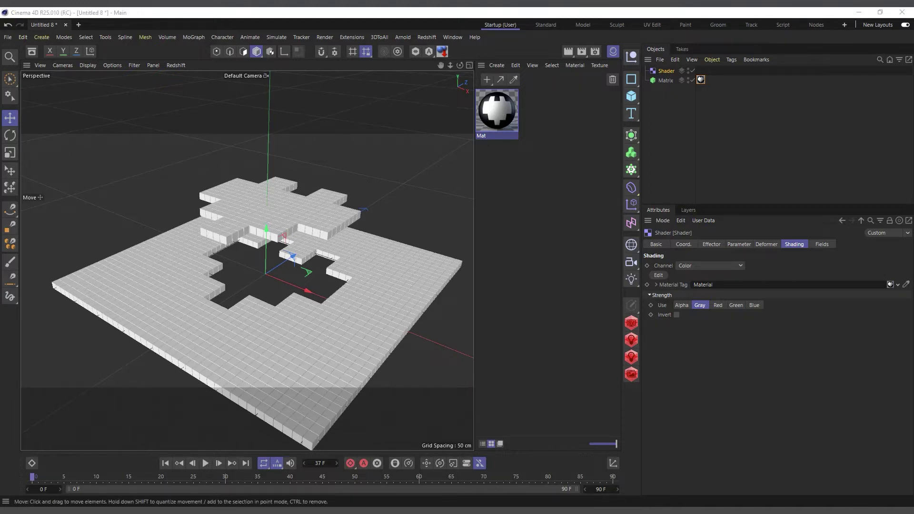
drag(524, 92, 211, 196)
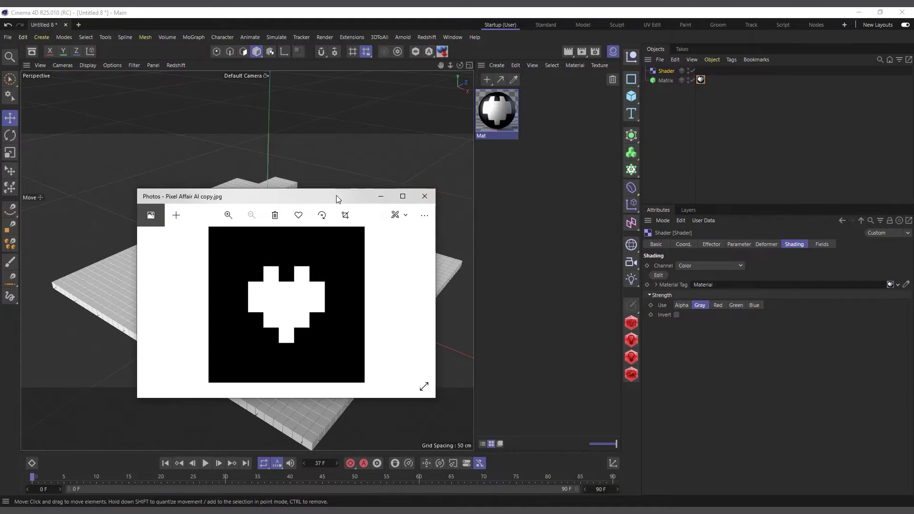
drag(336, 195, 76, 254)
click(164, 255)
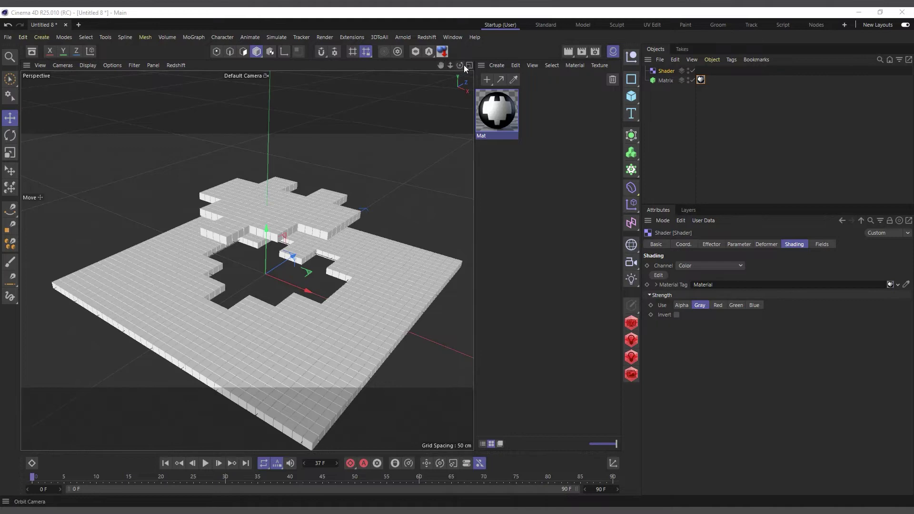
drag(463, 65, 476, 70)
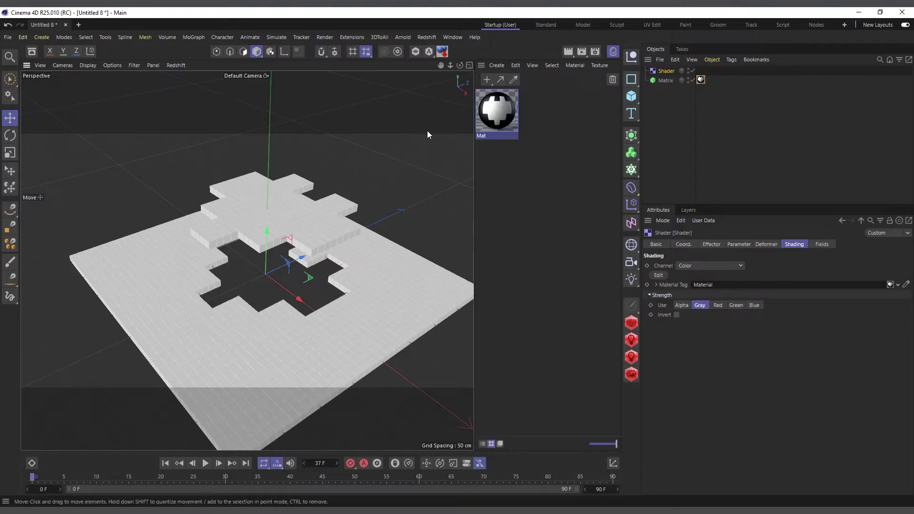
drag(440, 65, 445, 100)
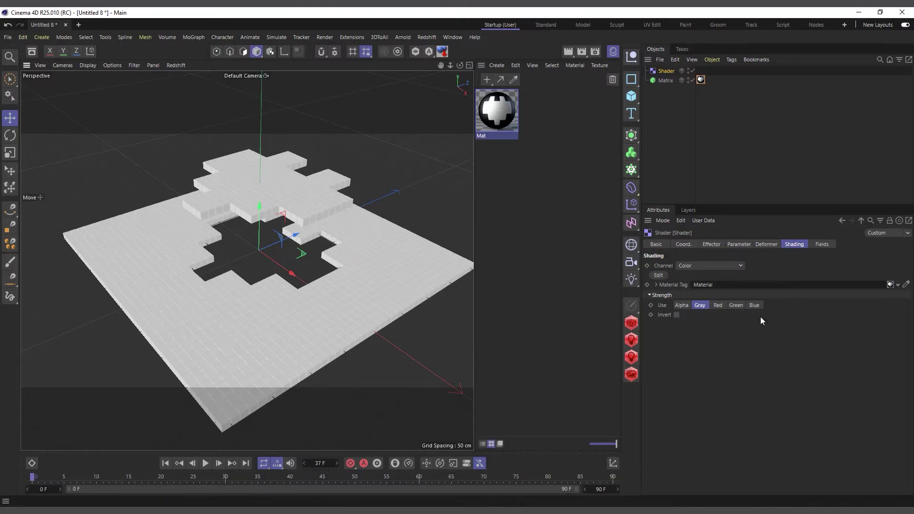
Step: Switch the Shader effector's channel to Luminance, and enable Luminance instead of Color in the heart-textured material
click(717, 267)
click(716, 290)
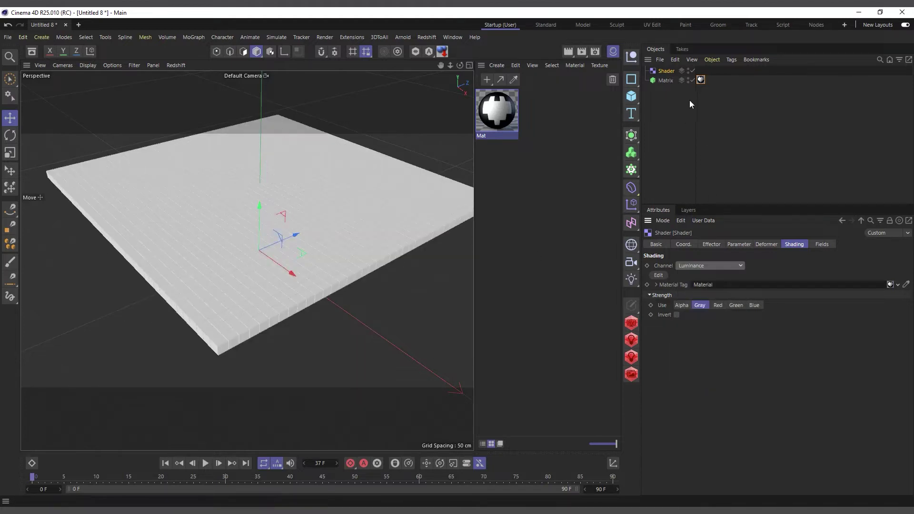
double_click(498, 115)
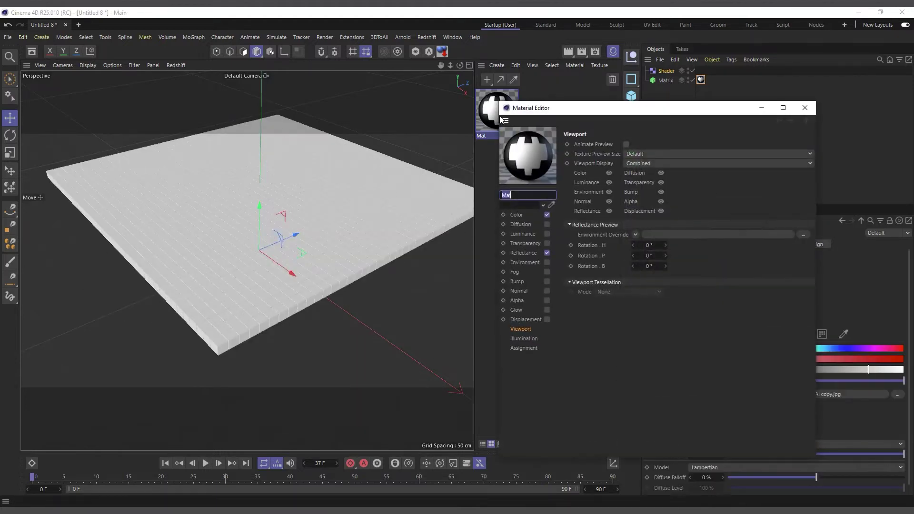
click(537, 213)
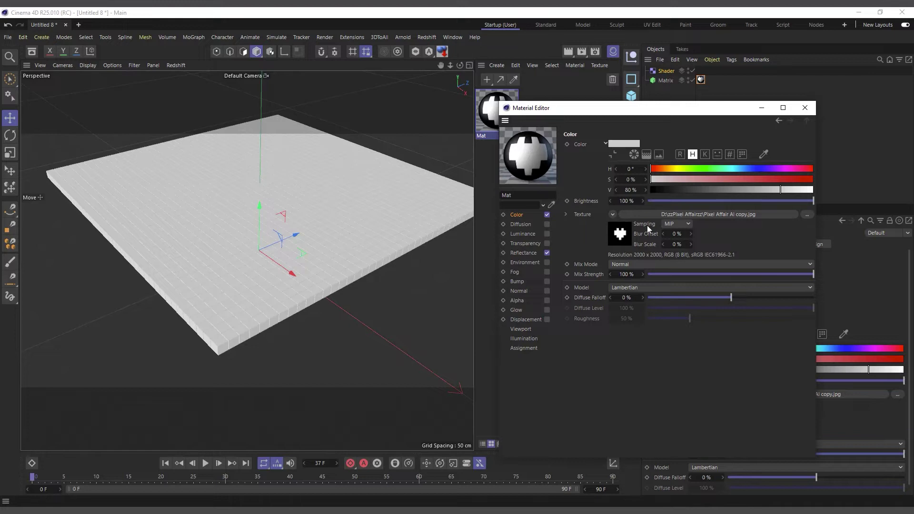
click(533, 234)
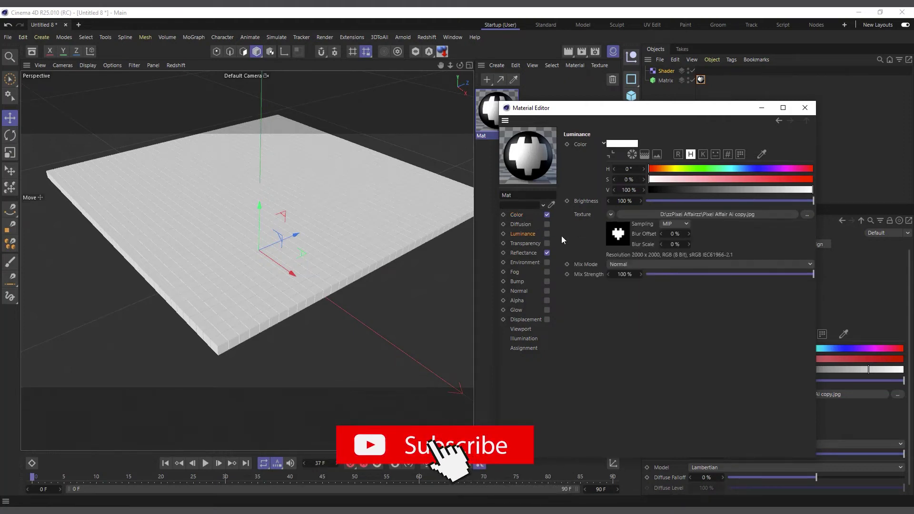
click(546, 234)
click(547, 215)
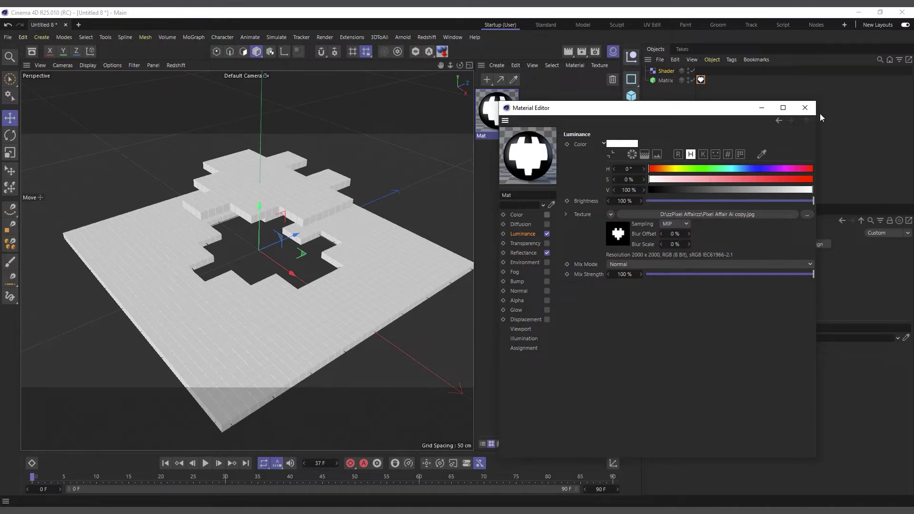
click(805, 107)
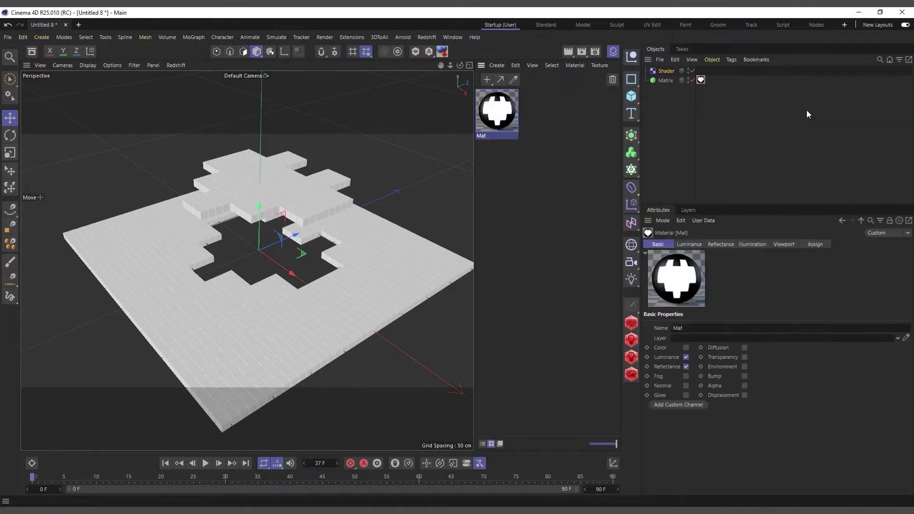
Step: Review the channel options of the Shader effector, leaving it on Luminance
click(664, 72)
click(692, 266)
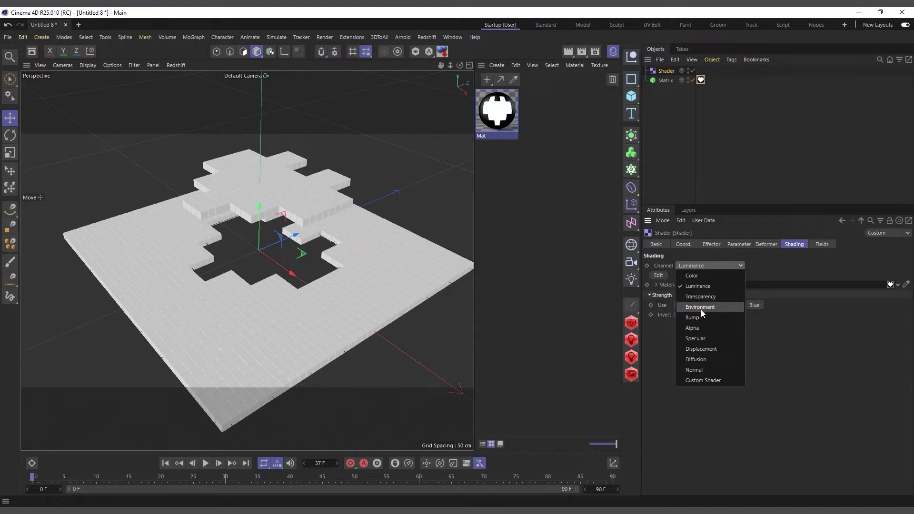
click(820, 350)
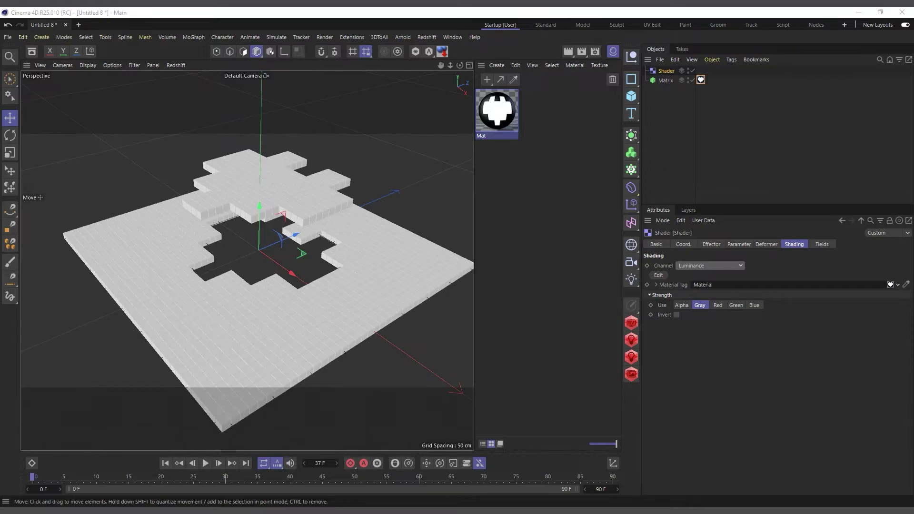
Step: Browse the image sequence in the Render folder and create a new material from logo temp animation_00000.png
drag(0, 200, 461, 141)
scroll(453, 304, down, 5)
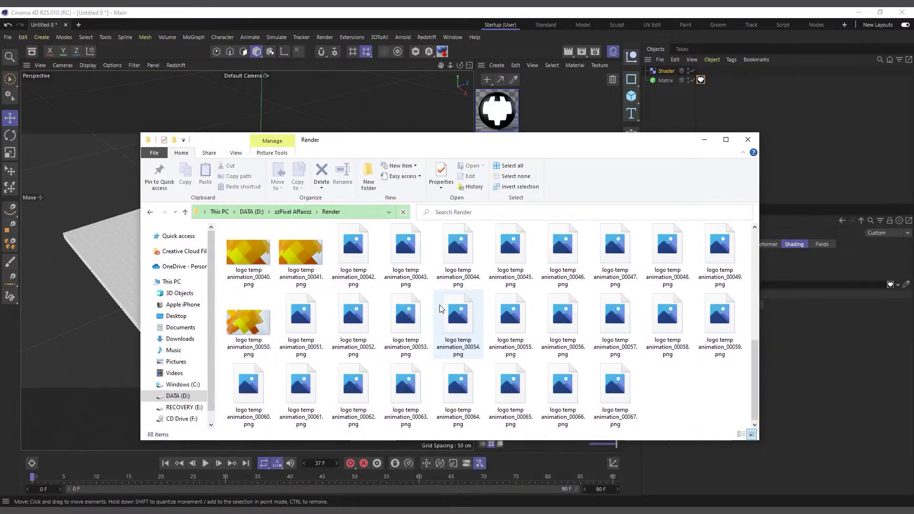
scroll(454, 323, up, 2)
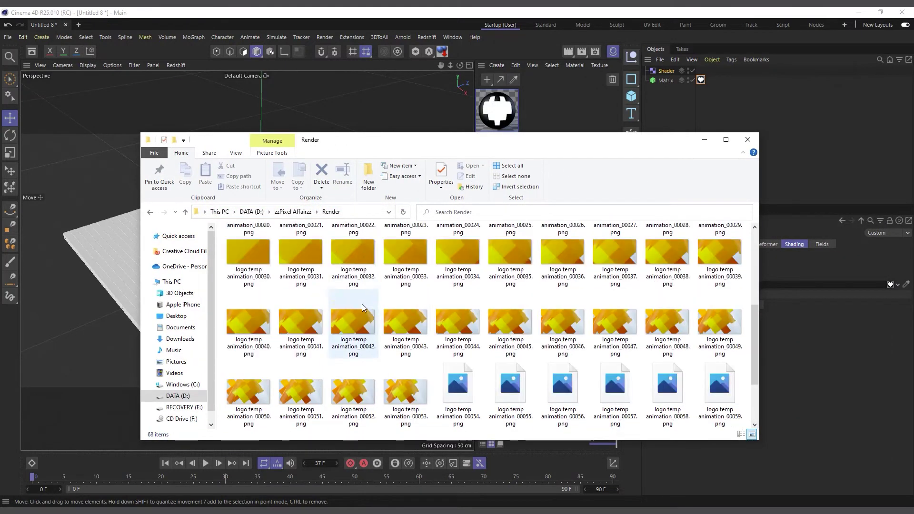
scroll(455, 318, down, 2)
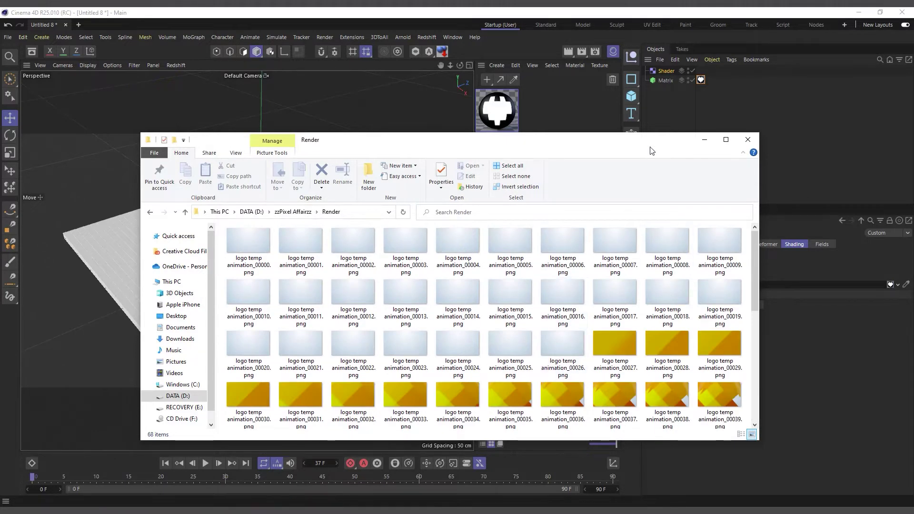
drag(646, 145, 0, 266)
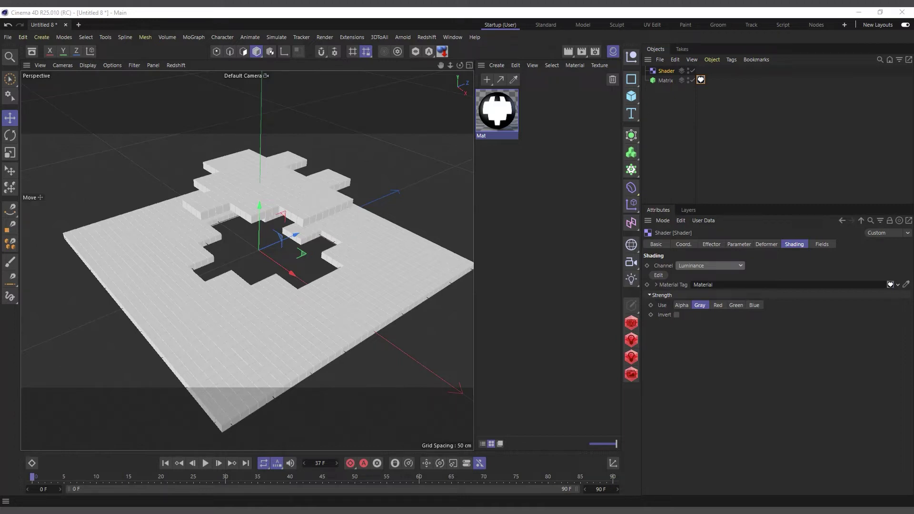
drag(0, 266, 552, 243)
click(534, 305)
Step: Calculate the animation frame range for the image sequence texture in the new material's Color channel
double_click(549, 113)
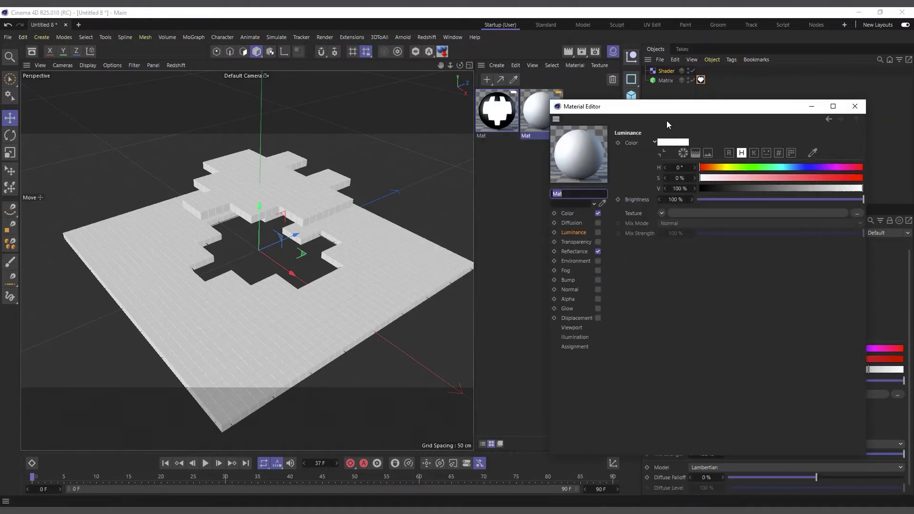
drag(683, 106, 502, 154)
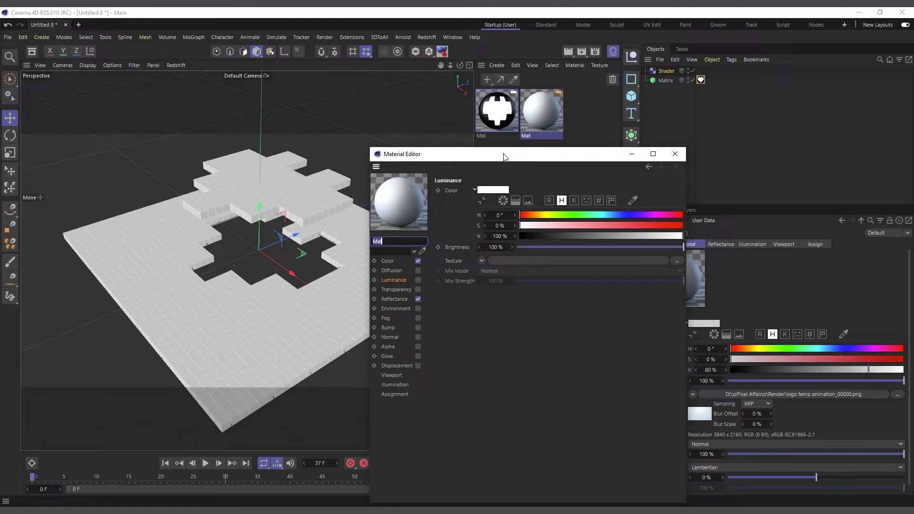
click(401, 262)
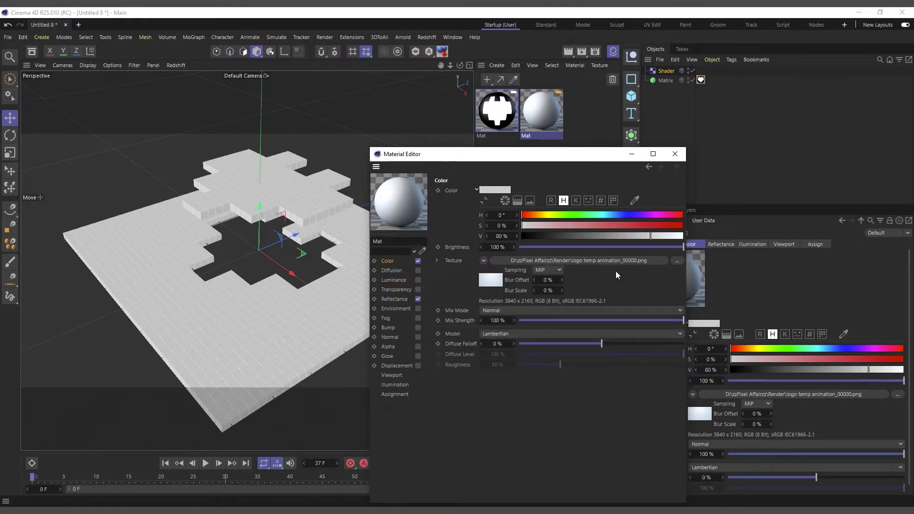
click(486, 281)
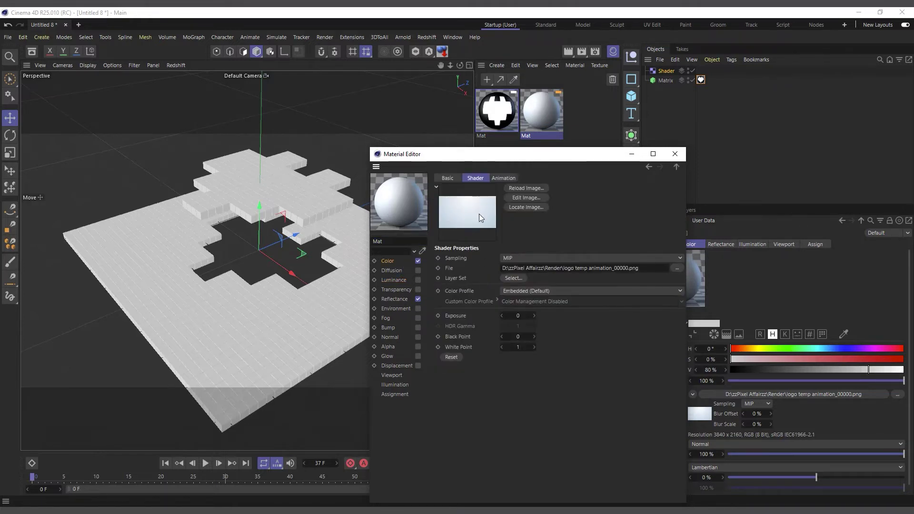
click(509, 180)
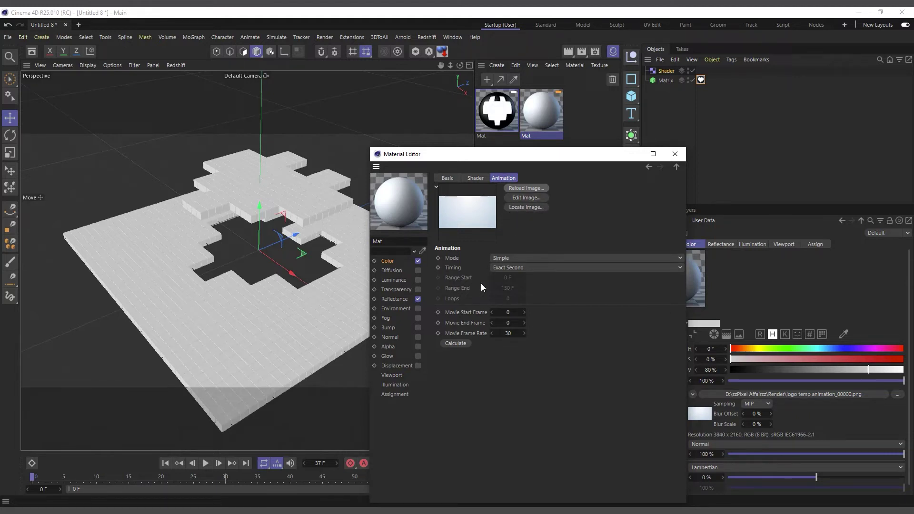
click(456, 343)
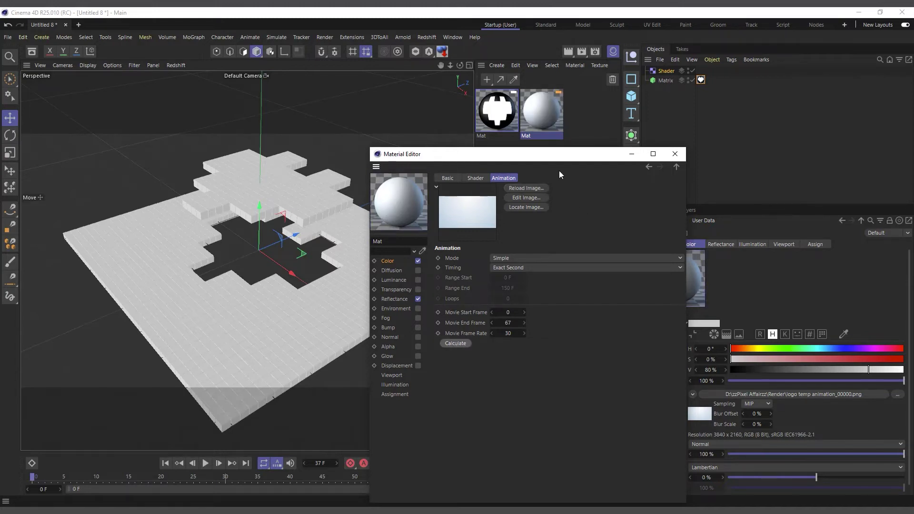
drag(562, 154, 621, 92)
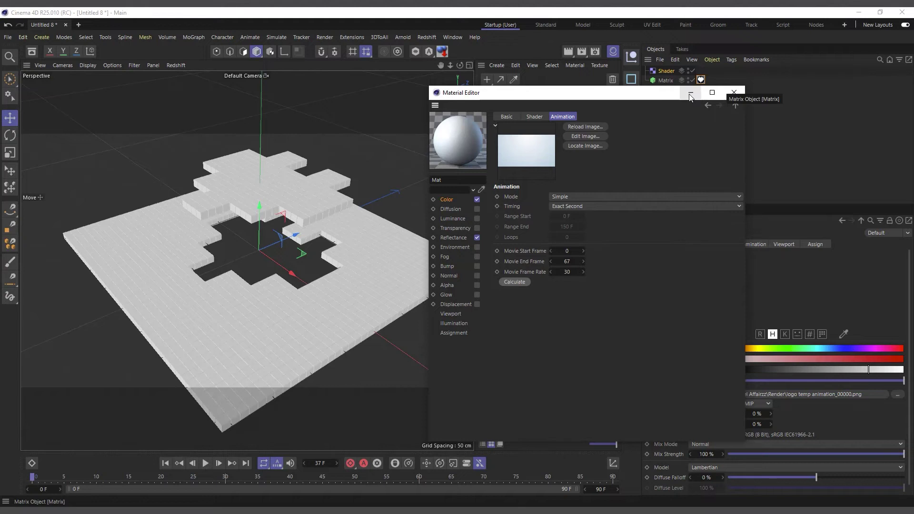
click(734, 92)
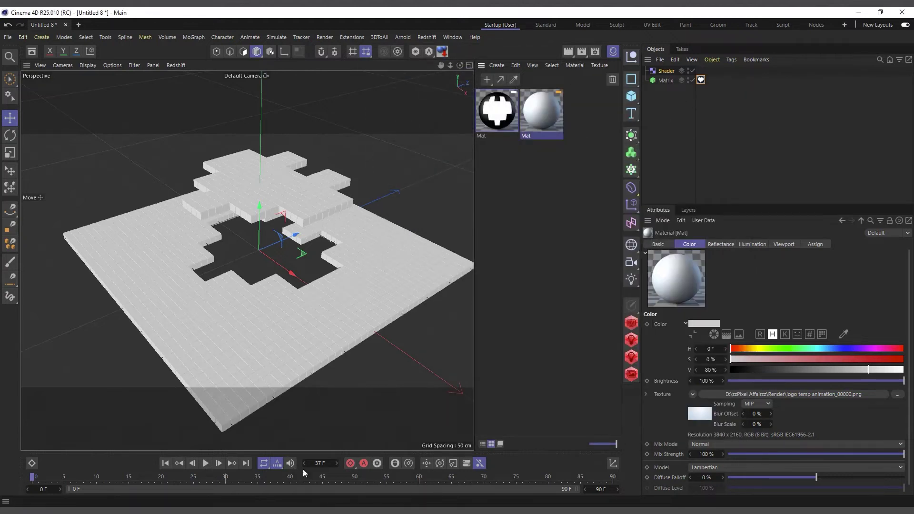
Step: Add a plane, apply the image sequence material to it, and hide the Matrix object in the viewport
click(637, 102)
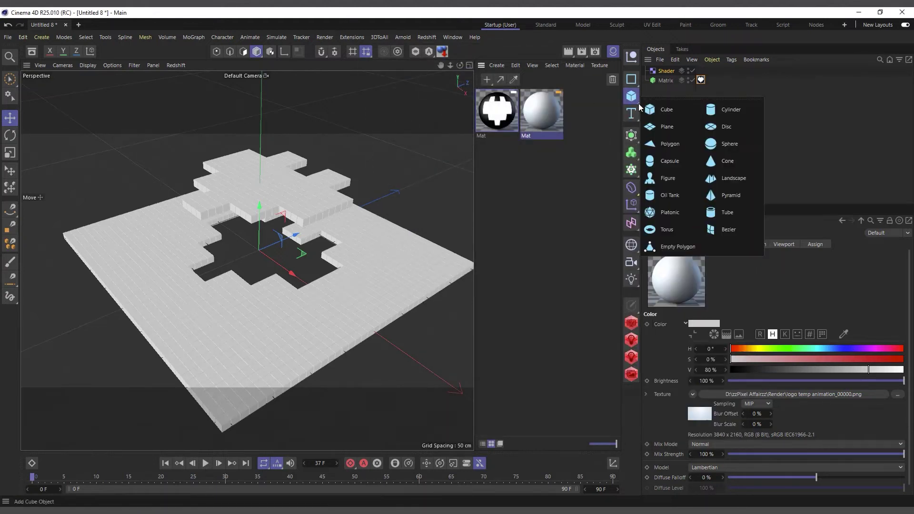
click(672, 124)
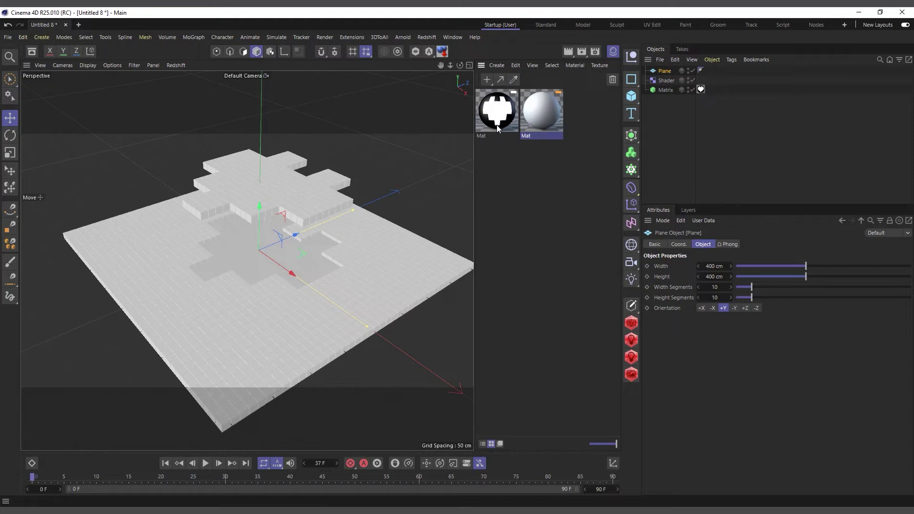
drag(664, 72, 666, 72)
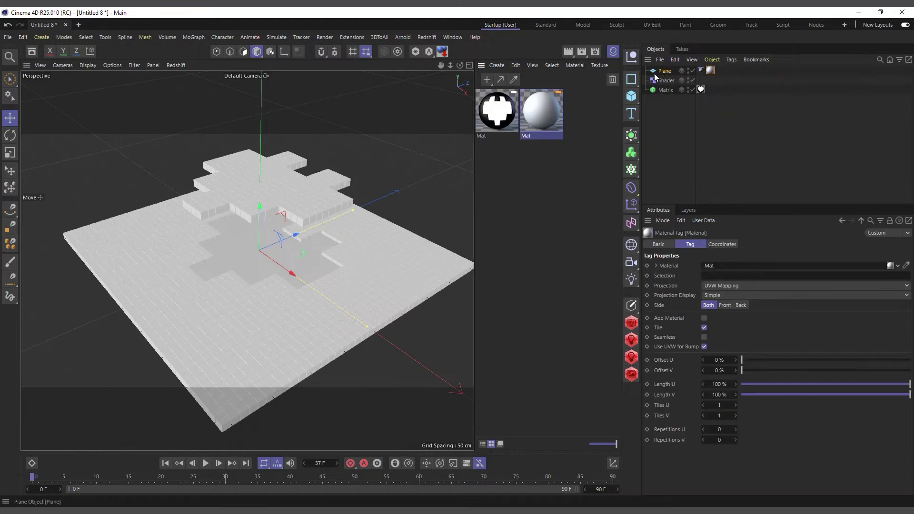
click(689, 90)
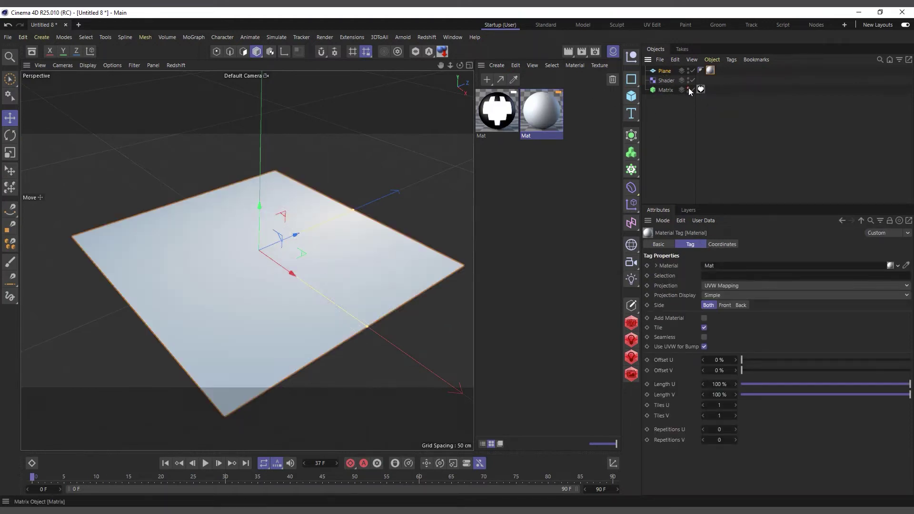
Step: Enable Animate Preview in the image sequence material's viewport settings and play the animation on the plane
click(205, 463)
click(205, 463)
click(165, 463)
double_click(542, 111)
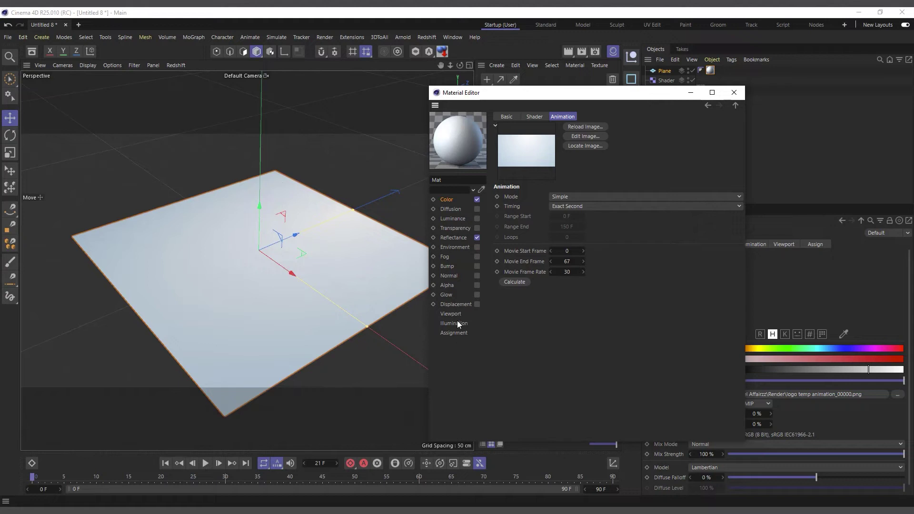
click(451, 314)
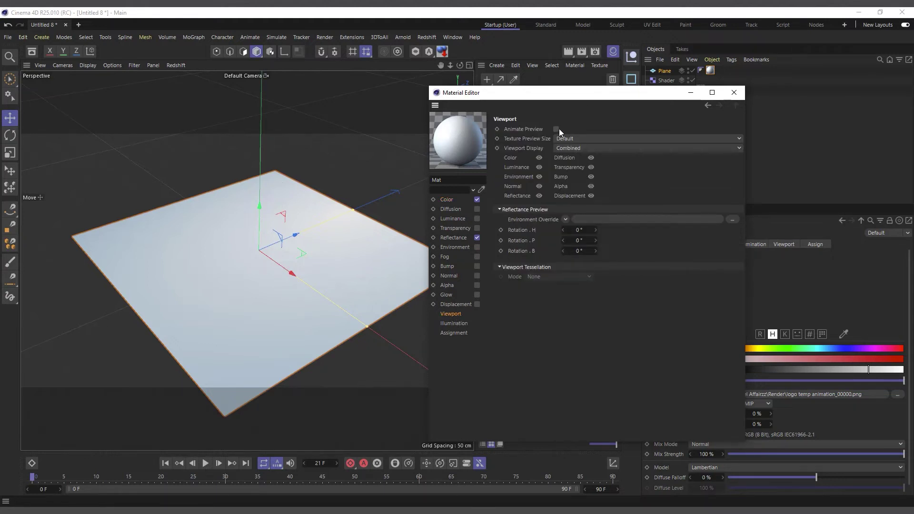
click(729, 94)
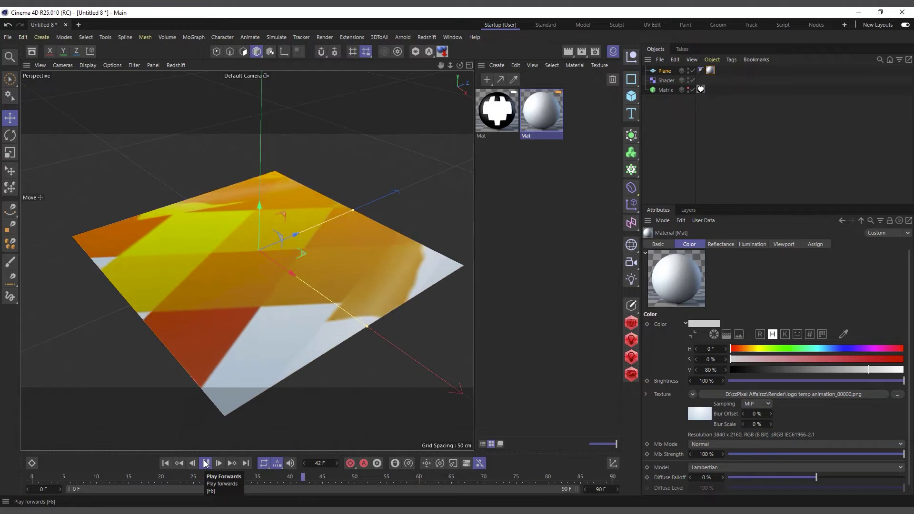
click(206, 463)
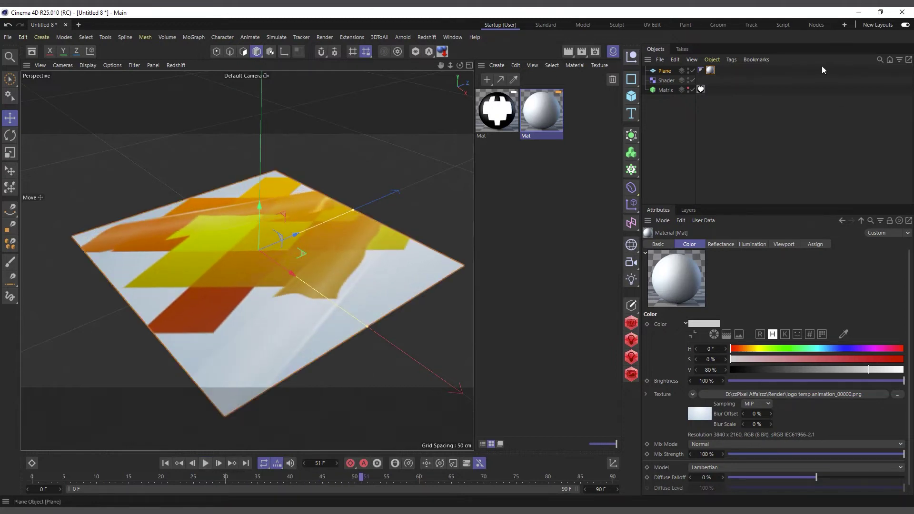
Step: Change the projection of the plane's material tag to Flat
click(711, 70)
click(718, 286)
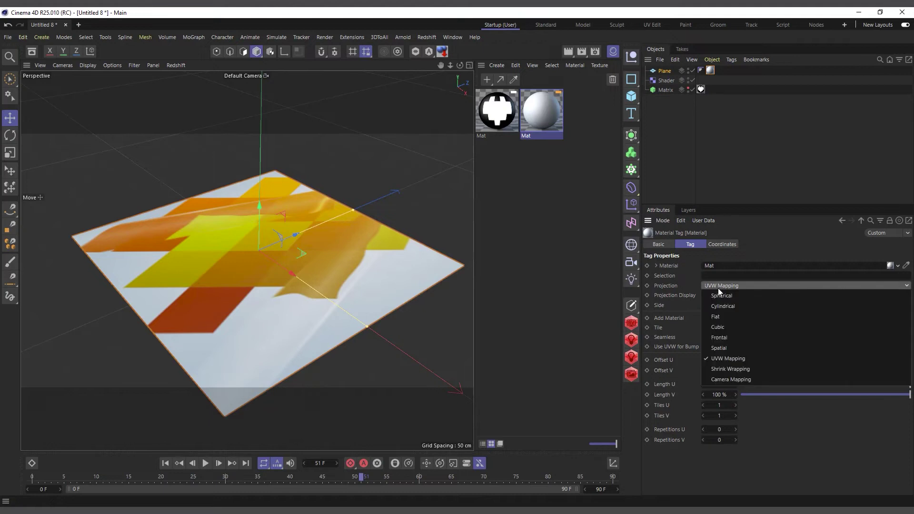
click(736, 316)
Step: Rotate the flat texture projection so it lies along the plane, and adjust its scale to fit the logo
key(t)
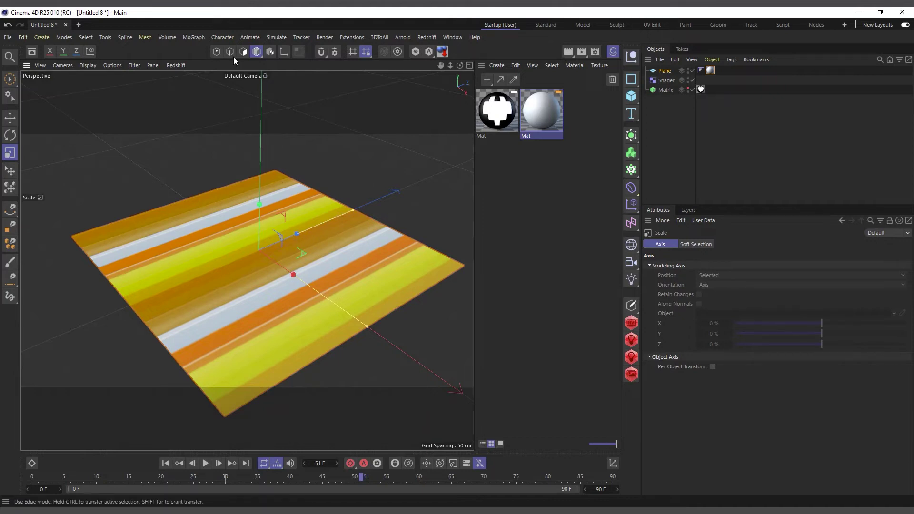
click(270, 51)
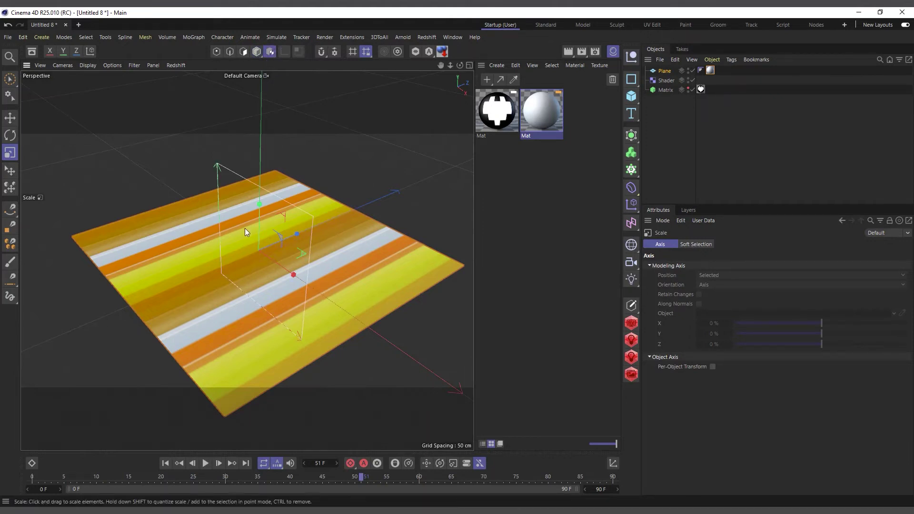
key(r)
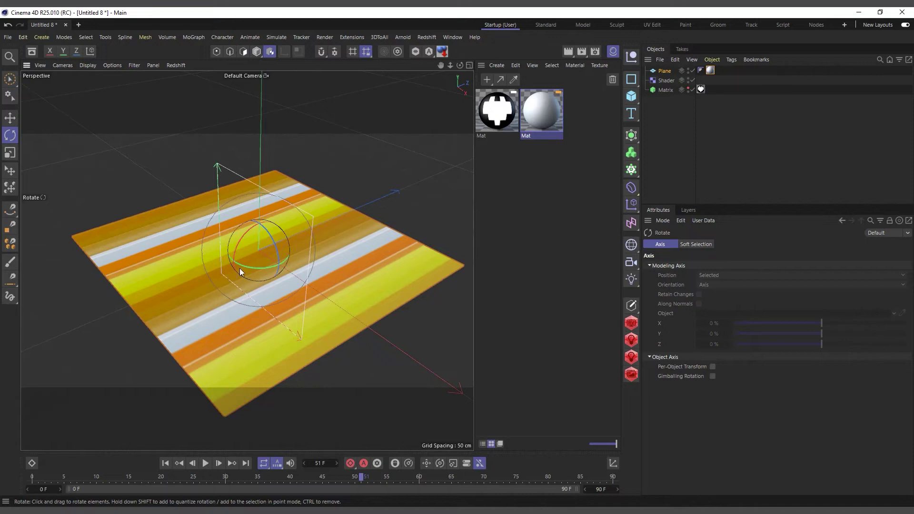
drag(239, 240, 77, 351)
key(t)
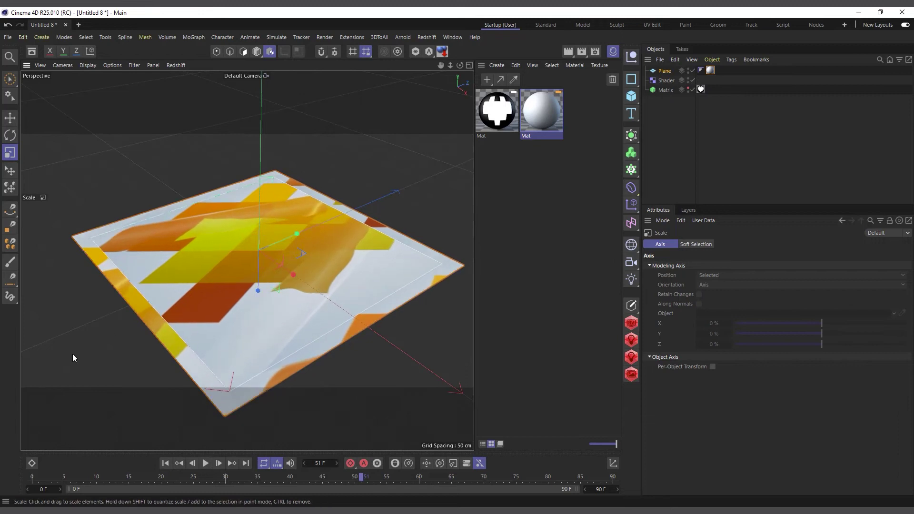
drag(370, 243, 306, 292)
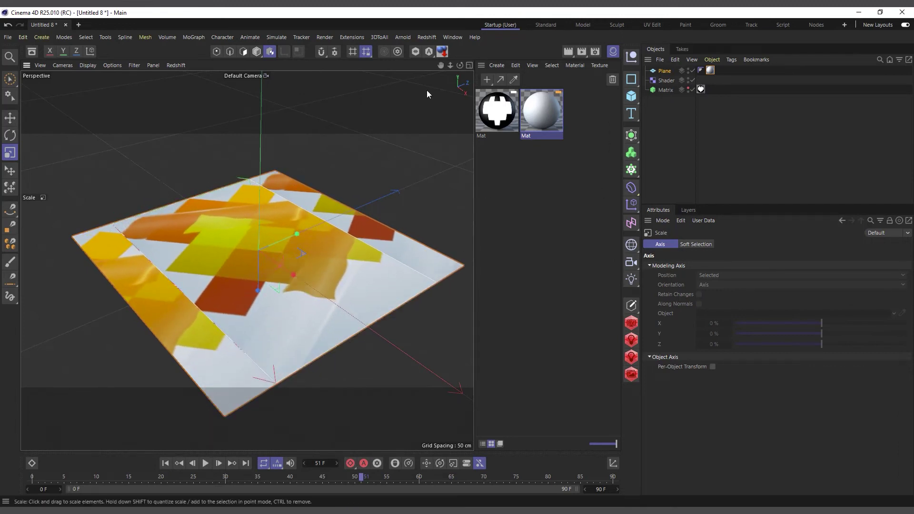
drag(459, 66, 429, 76)
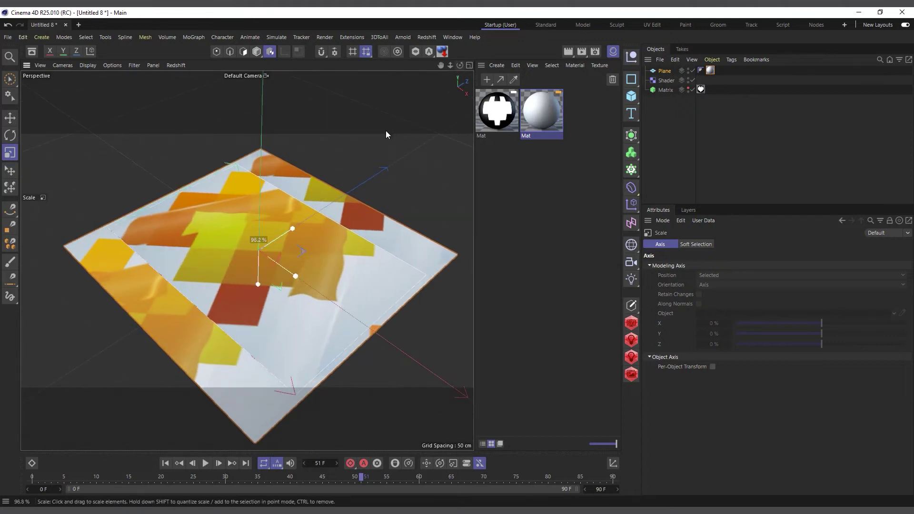
Step: Show the Matrix object again and hide the plane in the viewport
click(664, 90)
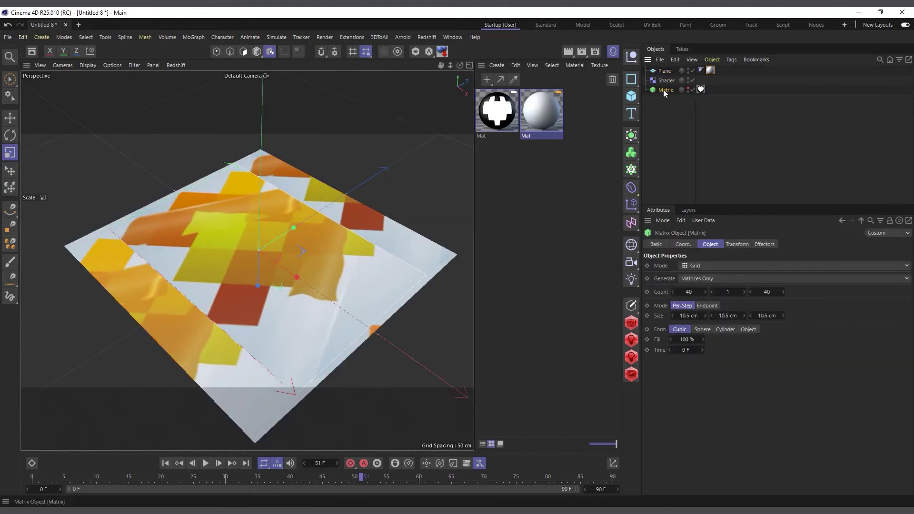
click(688, 88)
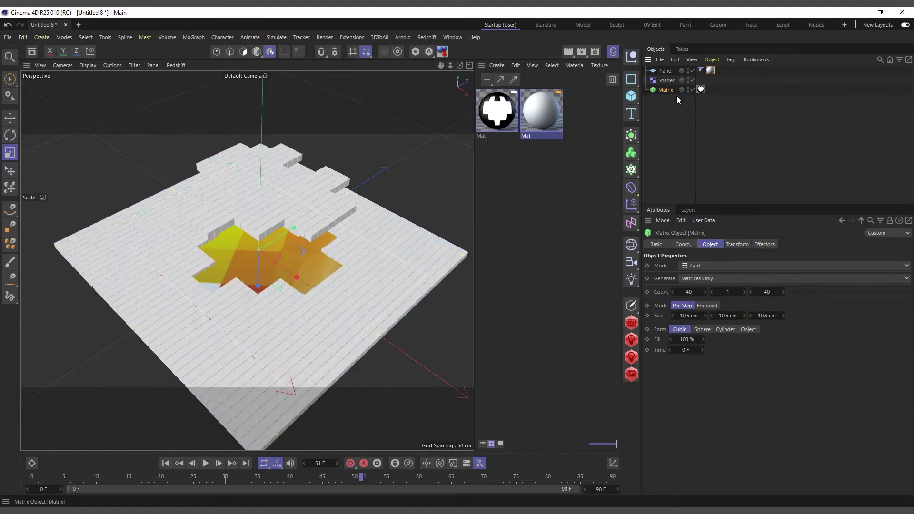
click(688, 69)
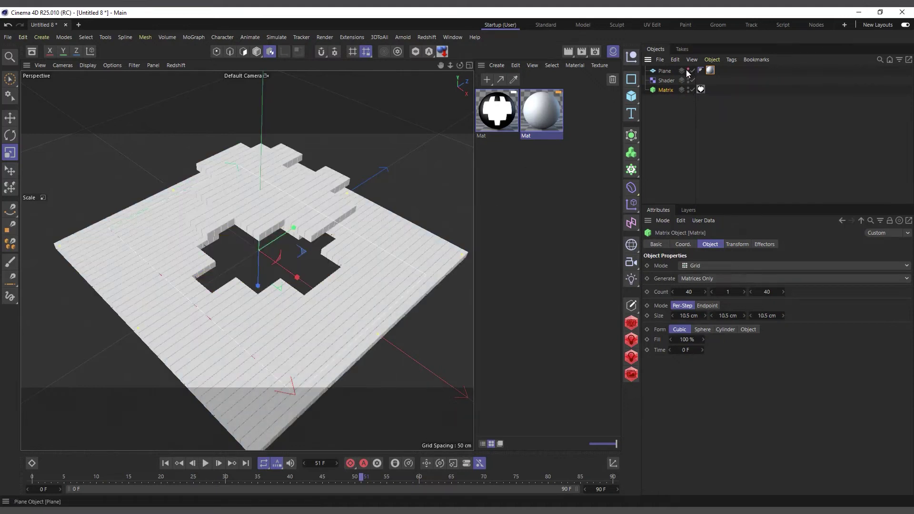
Step: Link the Shader effector's Material Tag to the plane's image sequence material tag
click(665, 81)
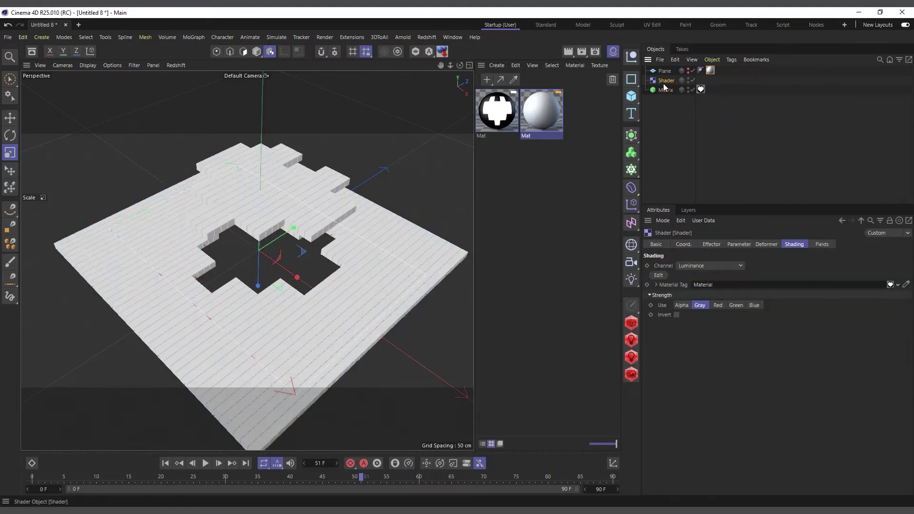
click(906, 285)
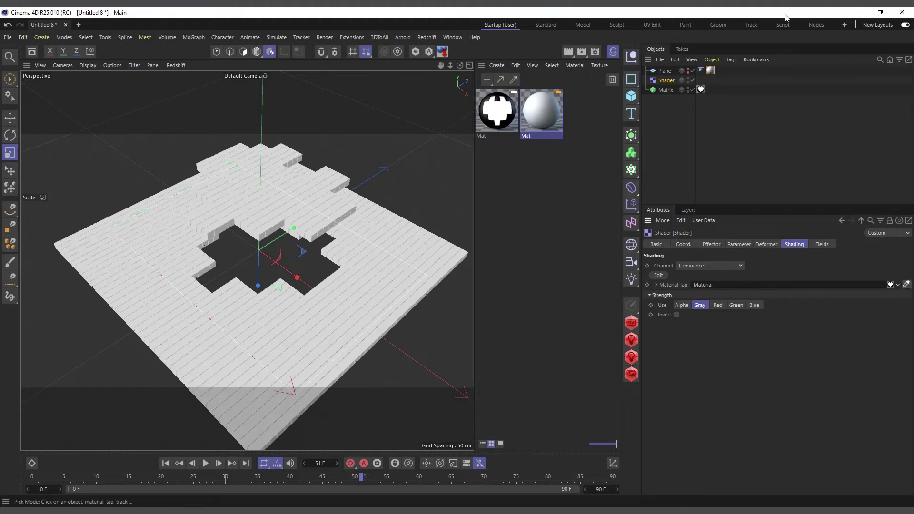
click(711, 71)
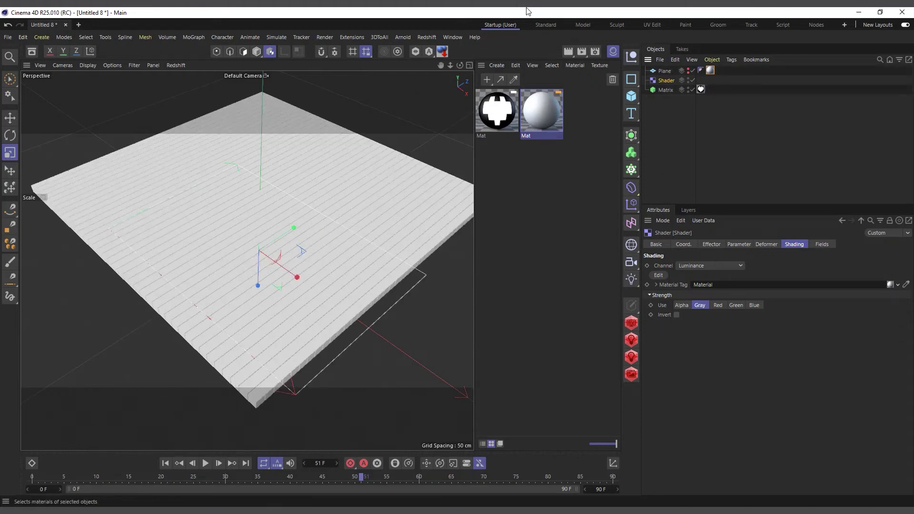
Step: Play the animation from the start and inspect the Matrix grid's displacement from different angles
drag(461, 66, 486, 49)
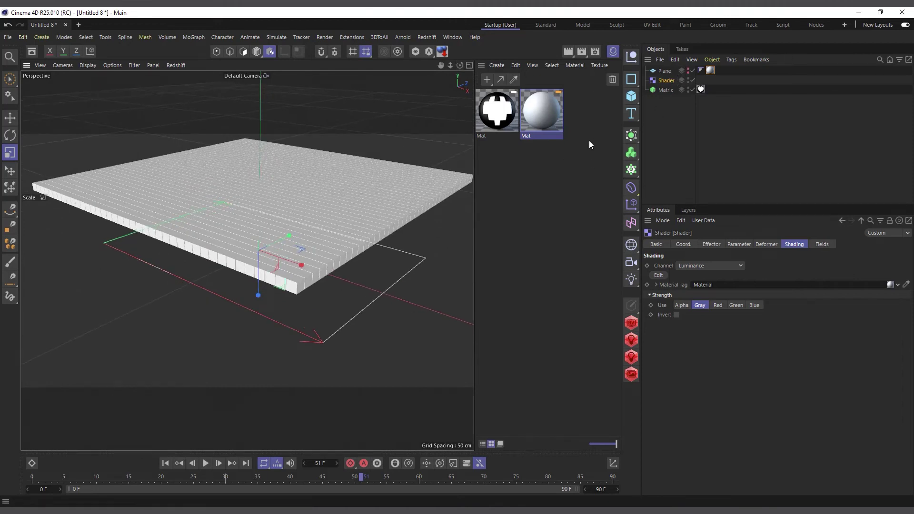
click(165, 463)
click(206, 463)
click(206, 462)
drag(460, 65, 653, 87)
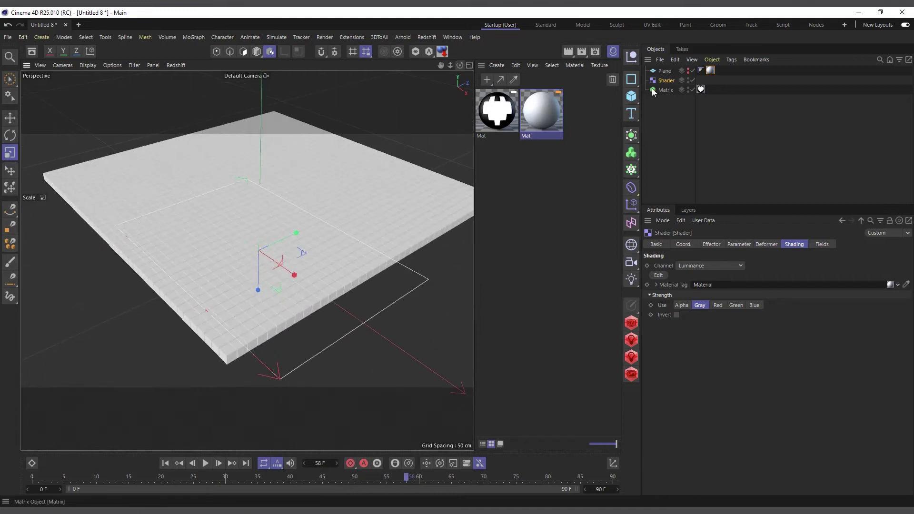
Step: Show the plane beneath the Matrix, switch the Shader effector's channel to Color, and return to the first frame
click(689, 70)
scroll(318, 244, down, 2)
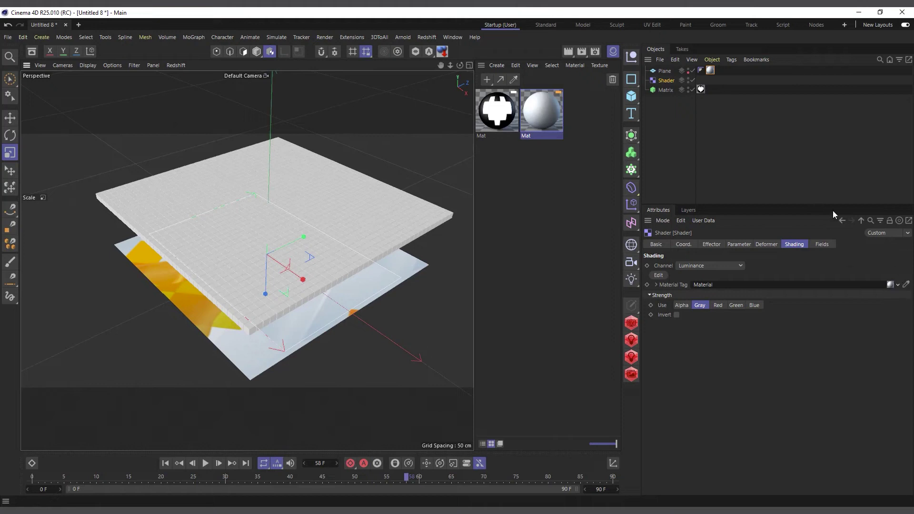
click(706, 266)
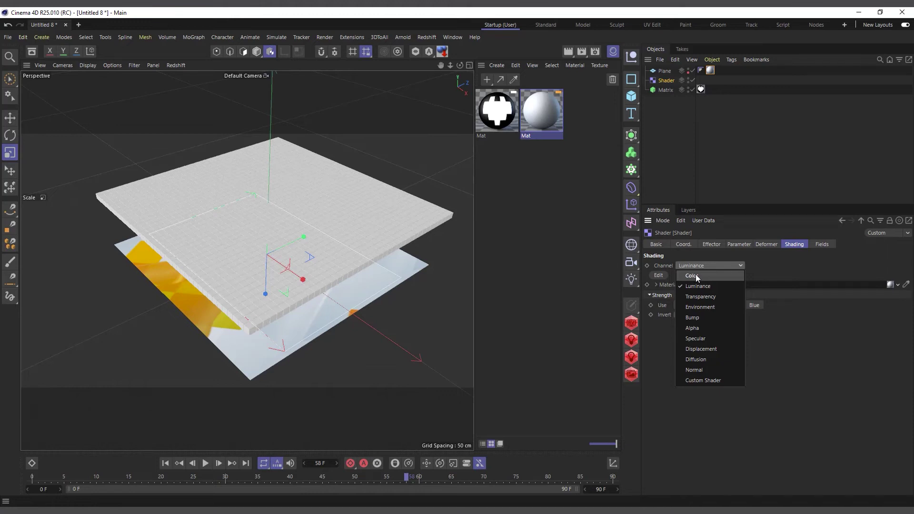
click(696, 276)
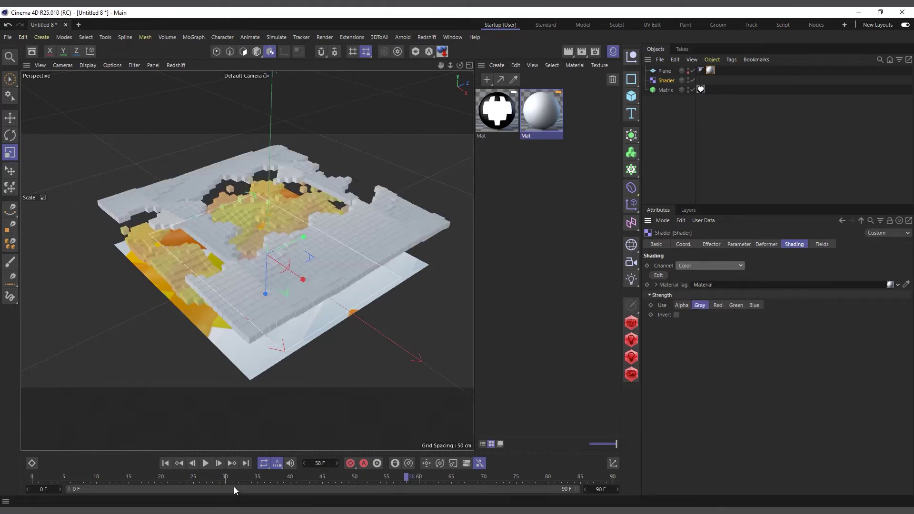
click(164, 464)
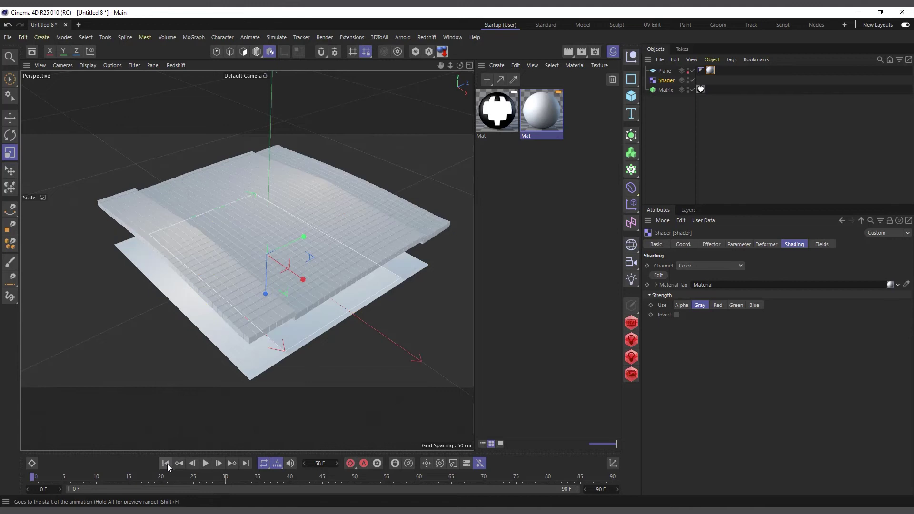
Step: Hide the plane, play the animation to about frame 60, and inspect the Matrix grid from a higher angle
click(687, 70)
click(205, 463)
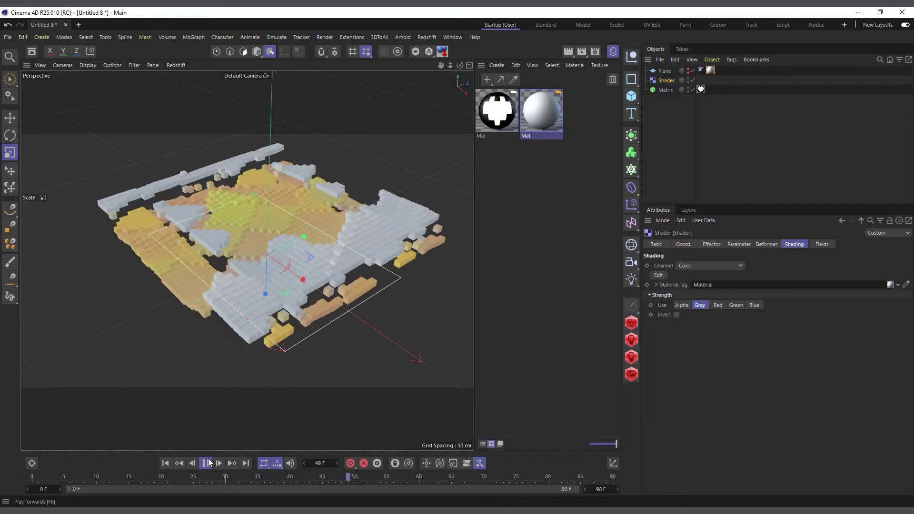
click(207, 463)
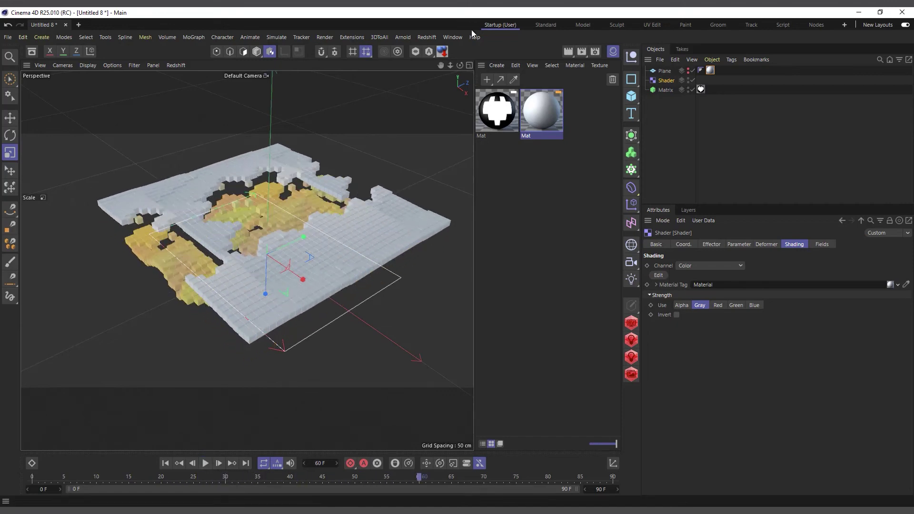
drag(459, 64, 458, 218)
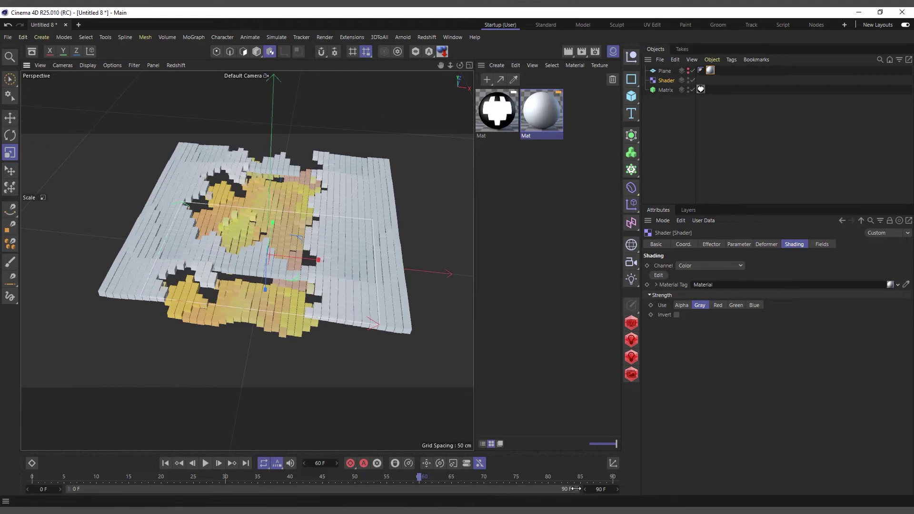
Step: Extend the timeline to 318 frames and continue playing the animation to about frame 107
drag(596, 489, 600, 490)
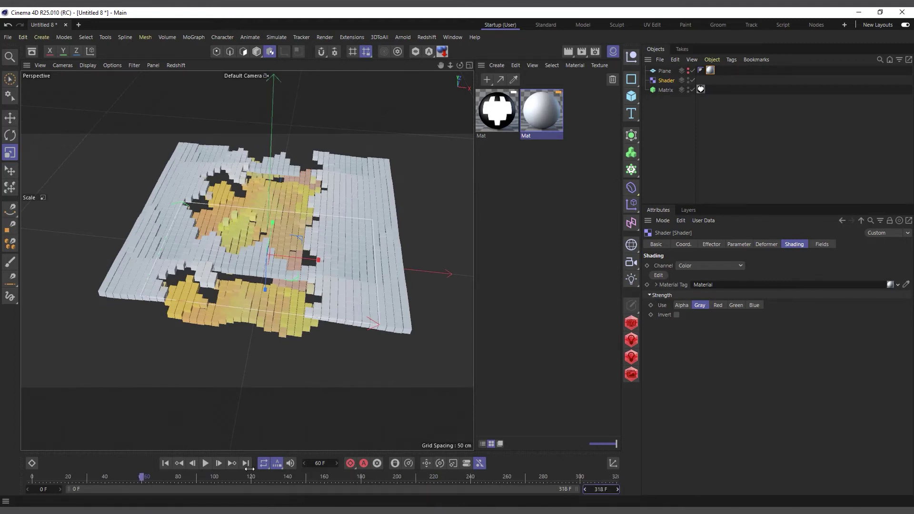
click(205, 464)
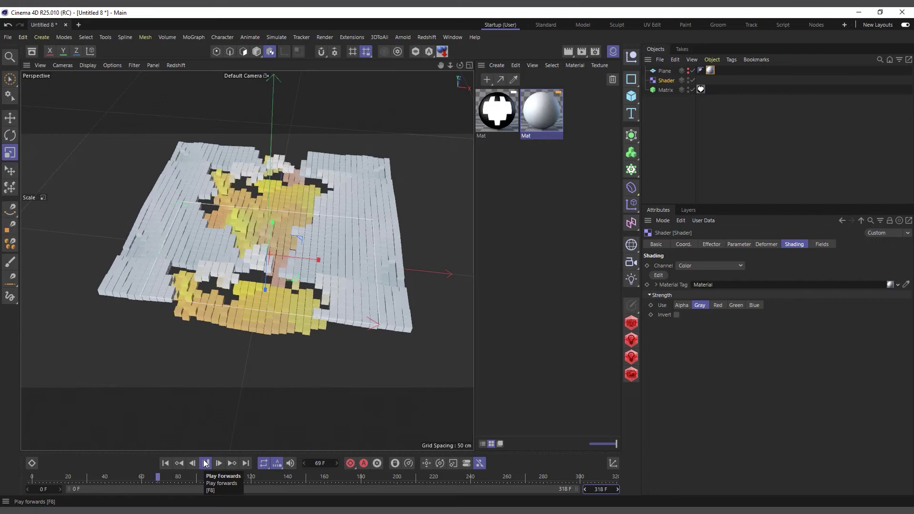
click(205, 464)
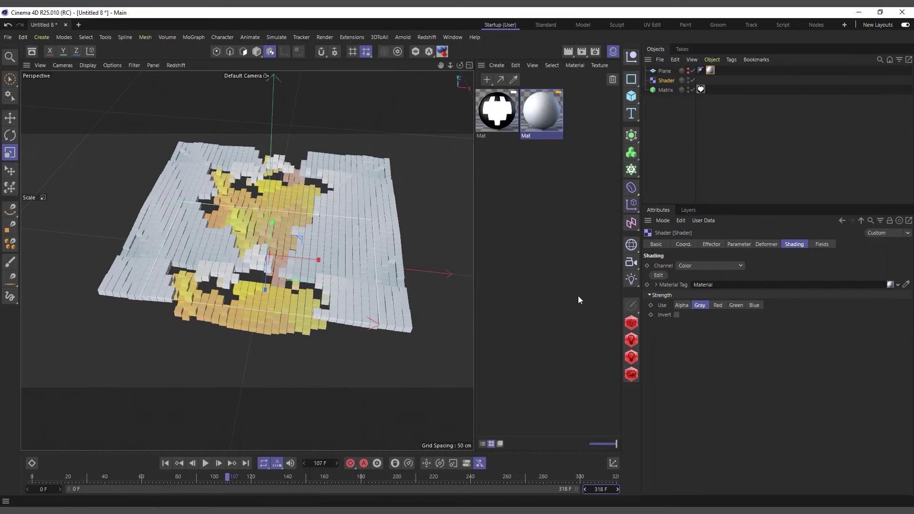
Step: Replay the animation from the first frame and examine how the image sequence displaces the Matrix grid over the longer range
click(205, 464)
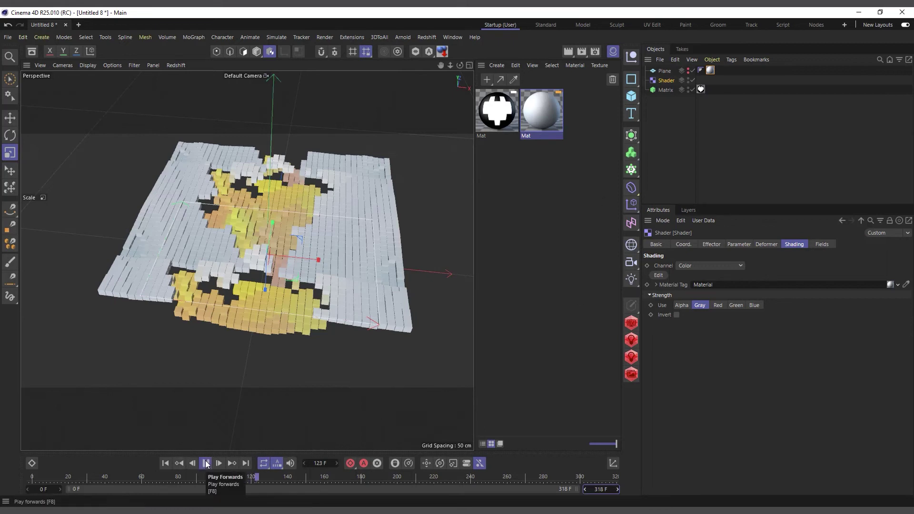
click(205, 463)
click(166, 463)
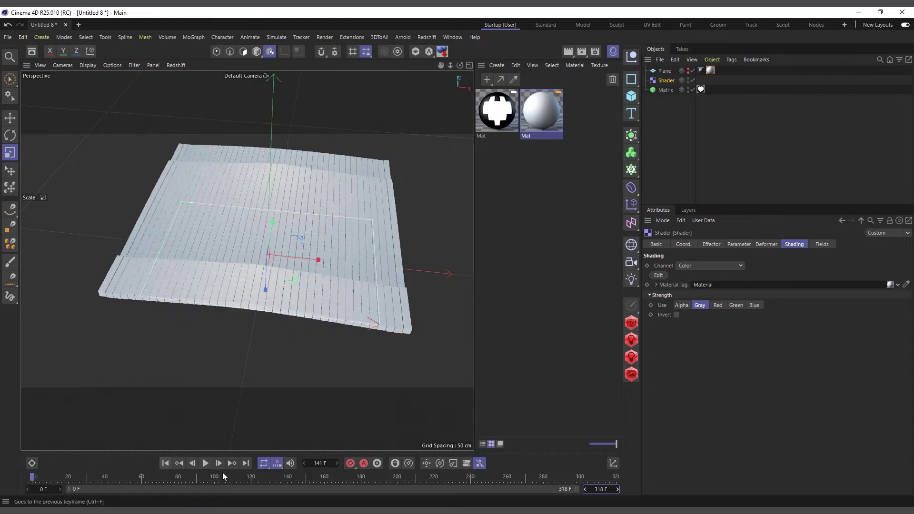
click(206, 463)
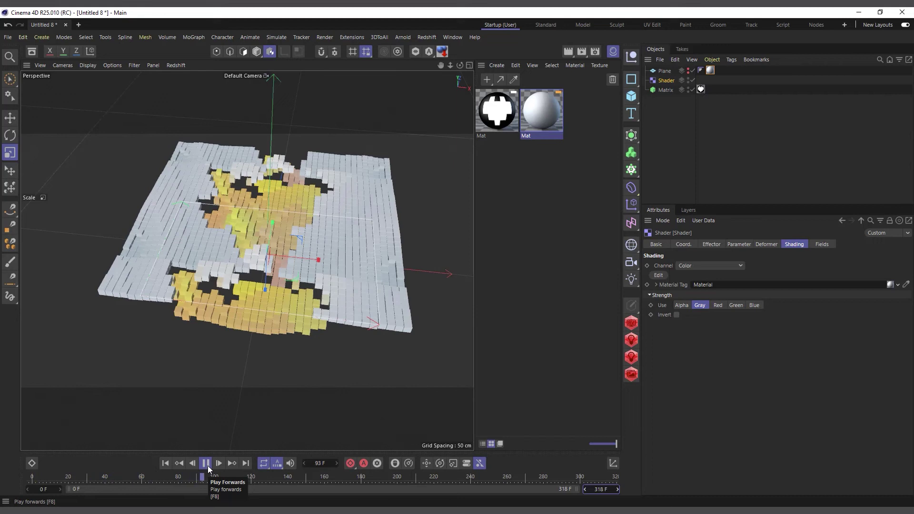
click(206, 464)
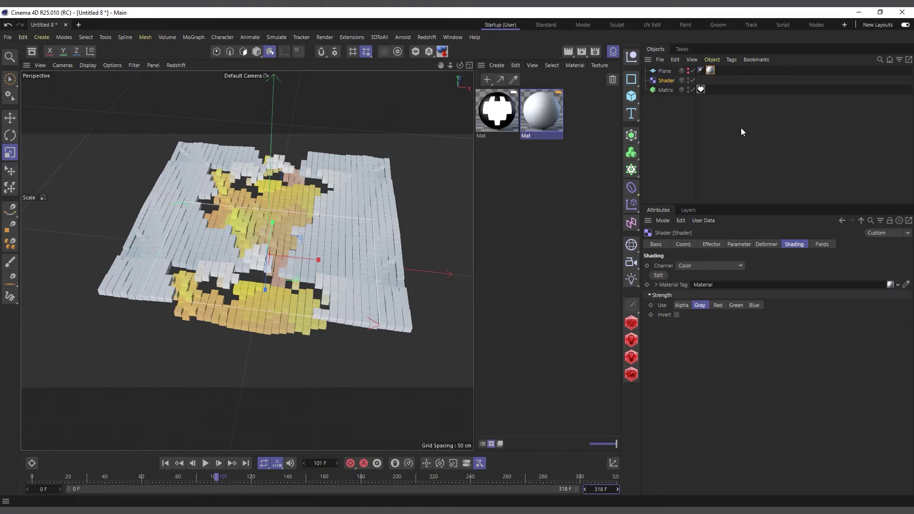
Step: Add a Linear Field to the Shader effector and reposition the field slightly across the Matrix grid in Model mode
click(821, 245)
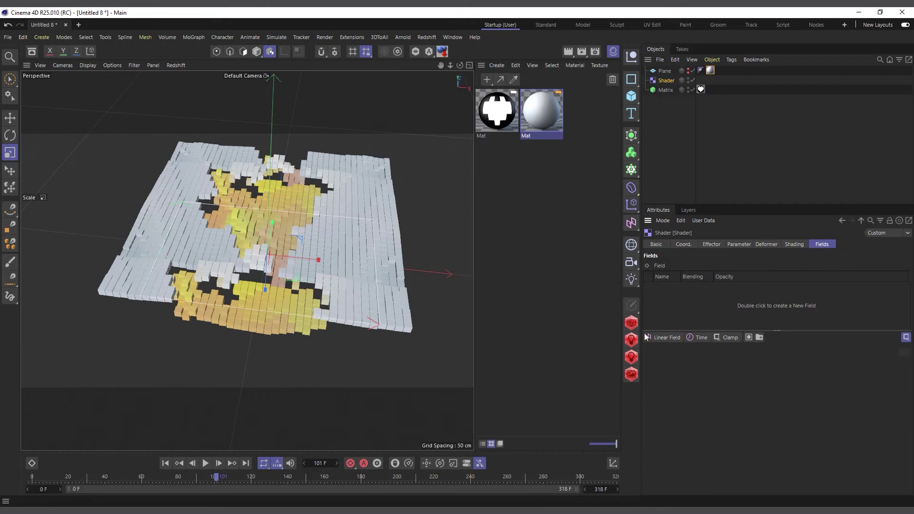
click(673, 338)
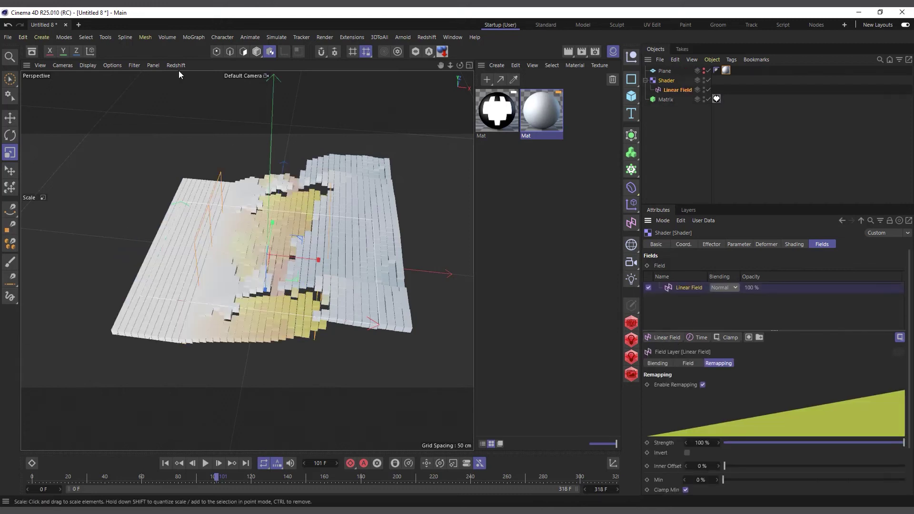
click(10, 117)
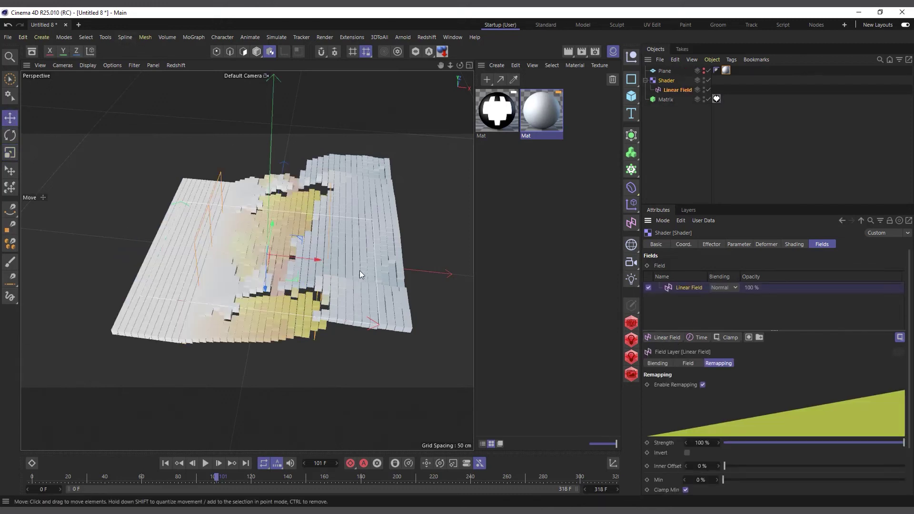
mouse_move(321, 258)
mouse_down()
mouse_move(373, 267)
mouse_move(324, 276)
mouse_up()
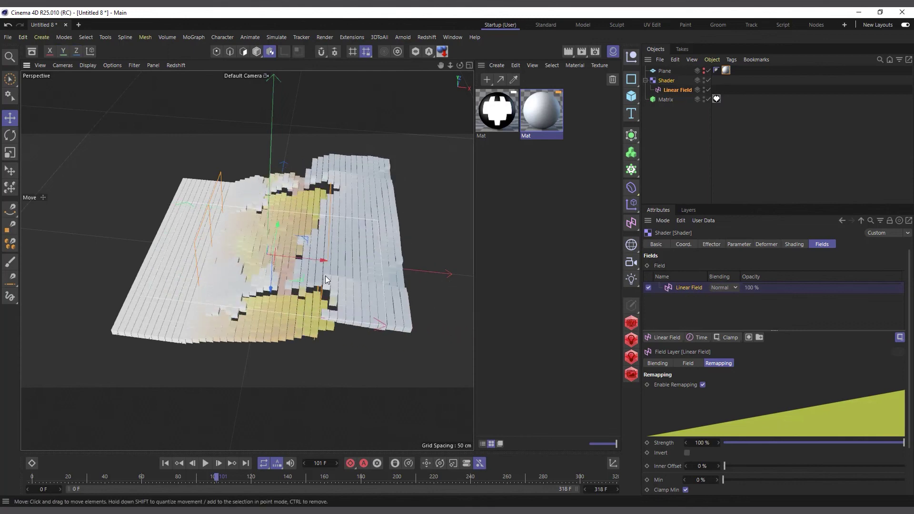
click(258, 53)
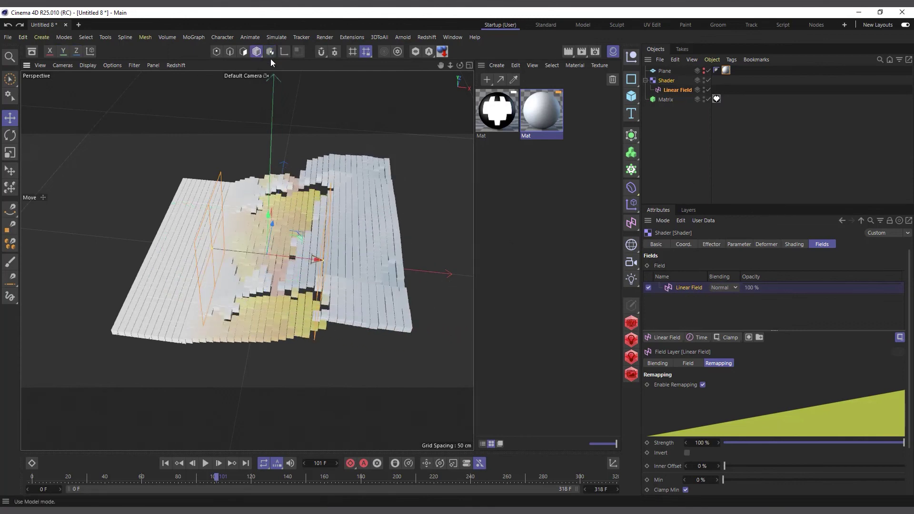
click(671, 92)
drag(279, 254, 295, 263)
drag(356, 267, 329, 271)
Step: Play the animation from the first frame and examine how the Linear Field limits the Shader effector's displacement
click(205, 463)
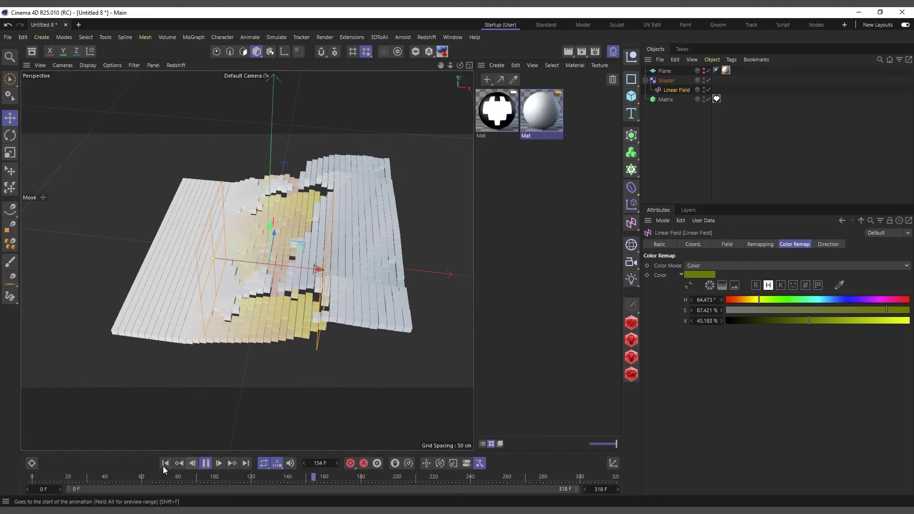
click(166, 463)
click(206, 463)
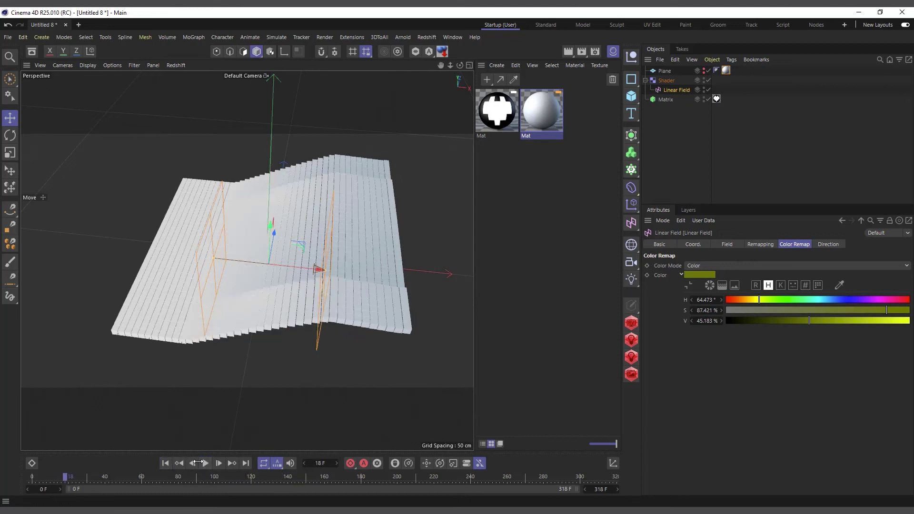
click(206, 463)
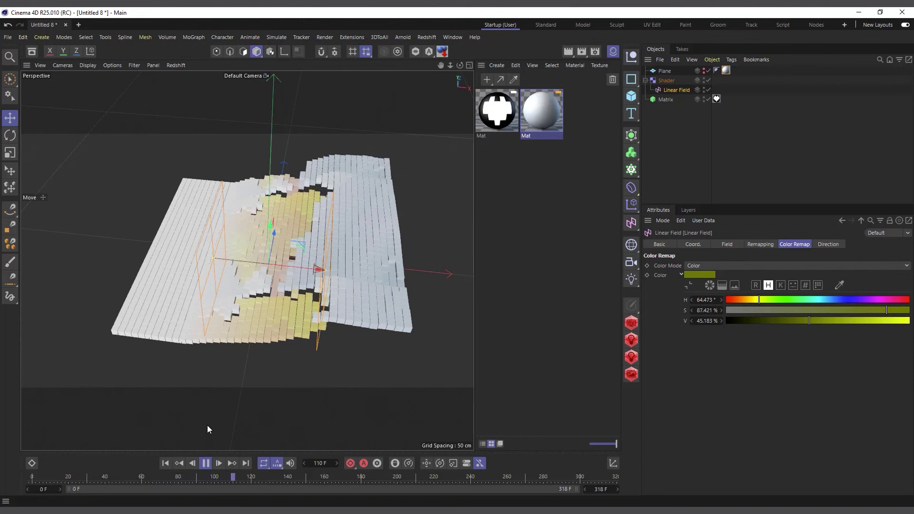
click(206, 464)
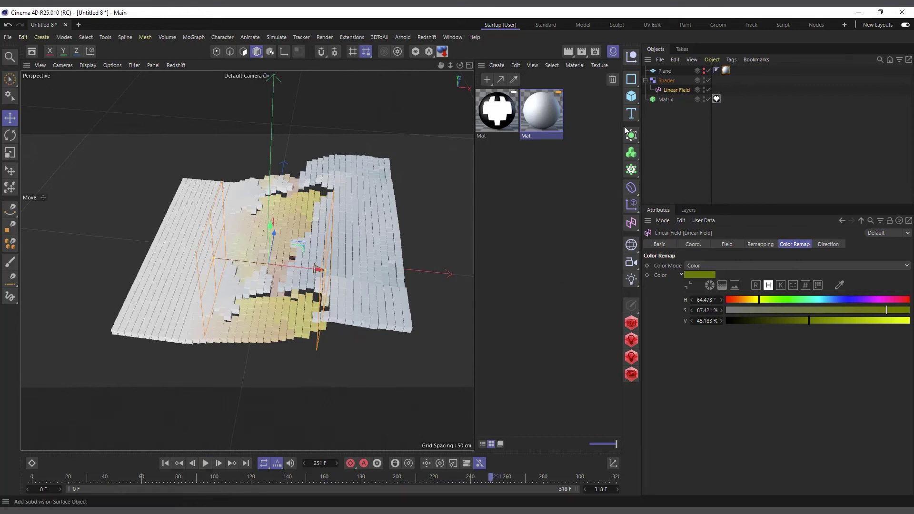
Step: Disable the Shader effector and show the Plane, moved below the Matrix in the object hierarchy, in place of the Matrix
click(707, 80)
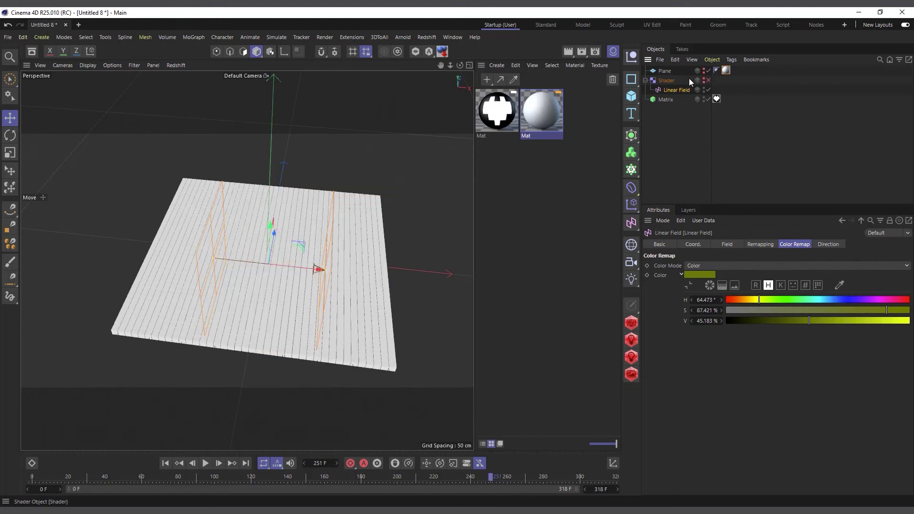
drag(664, 70, 671, 143)
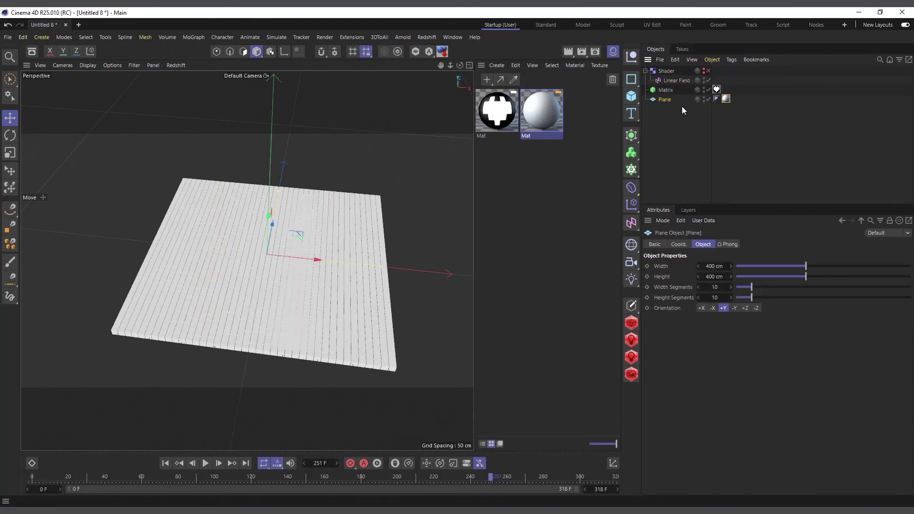
click(706, 90)
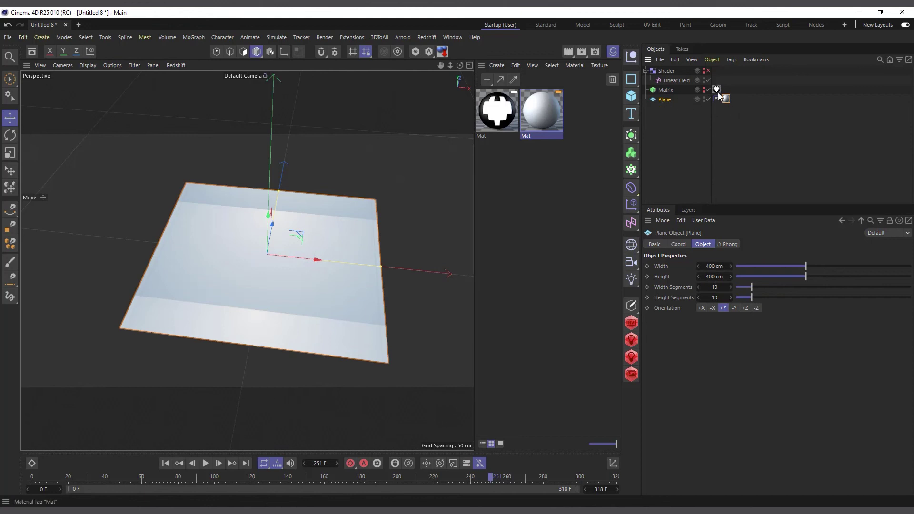
Step: Make the Shader effector an enabled child of the Plane and delete its Linear Field
click(665, 71)
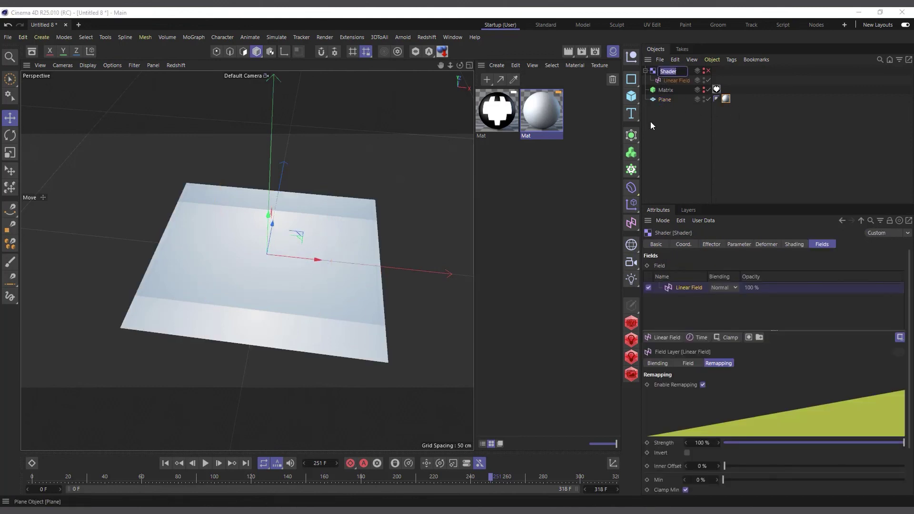
drag(665, 71, 666, 99)
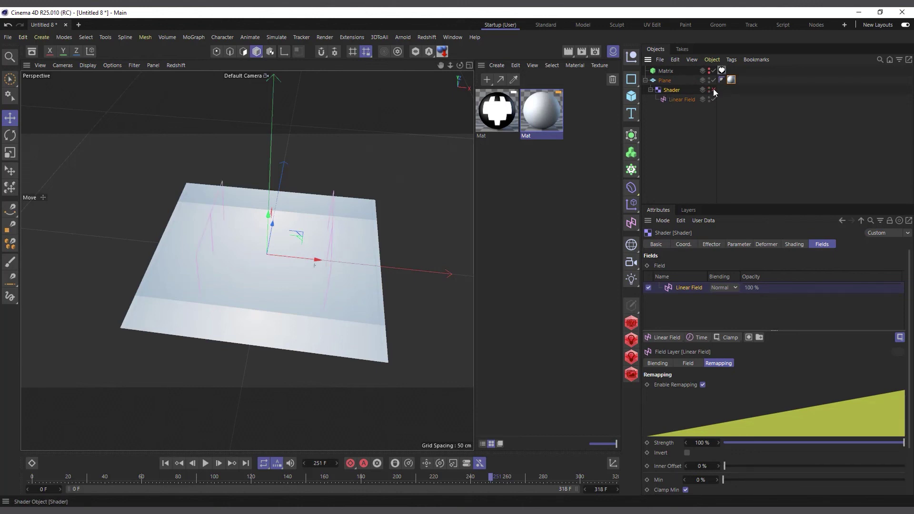
click(665, 100)
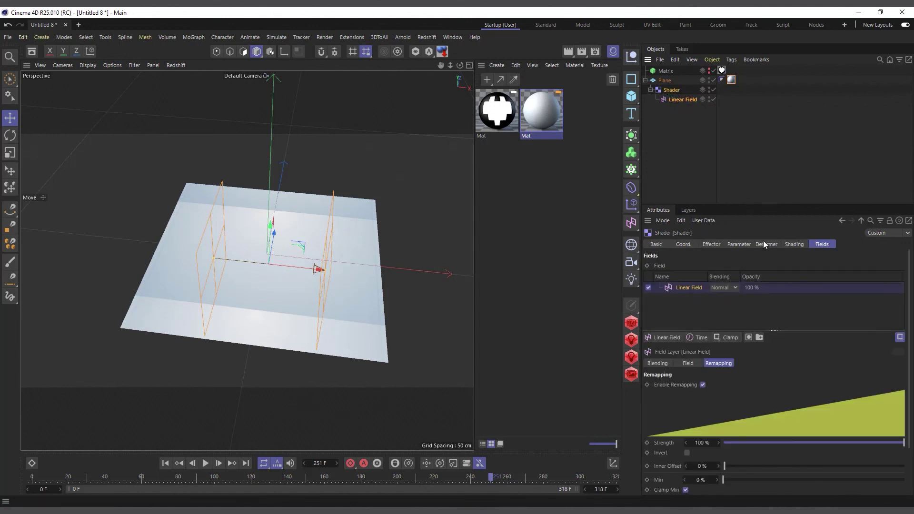
click(793, 244)
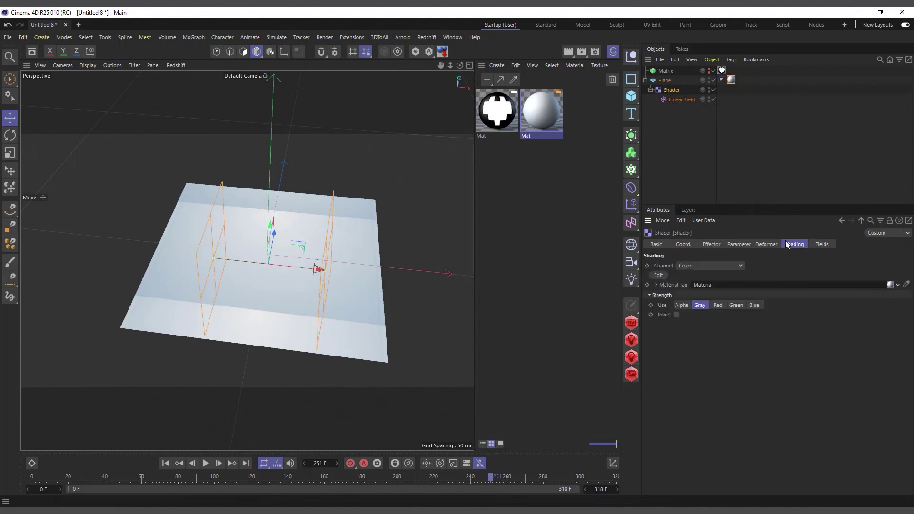
click(691, 100)
key(Delete)
Step: Set the Shader effector's deformation mode to Point and view the plane from a lower angle
click(670, 90)
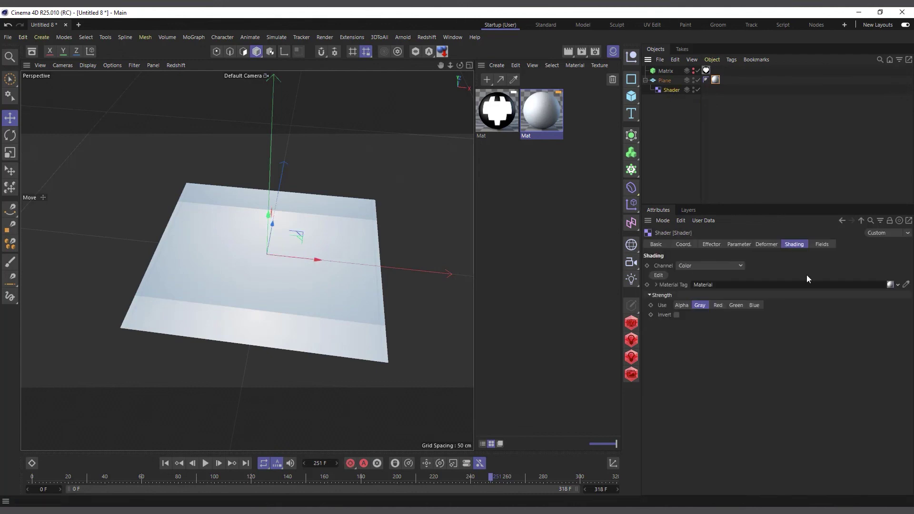
click(769, 244)
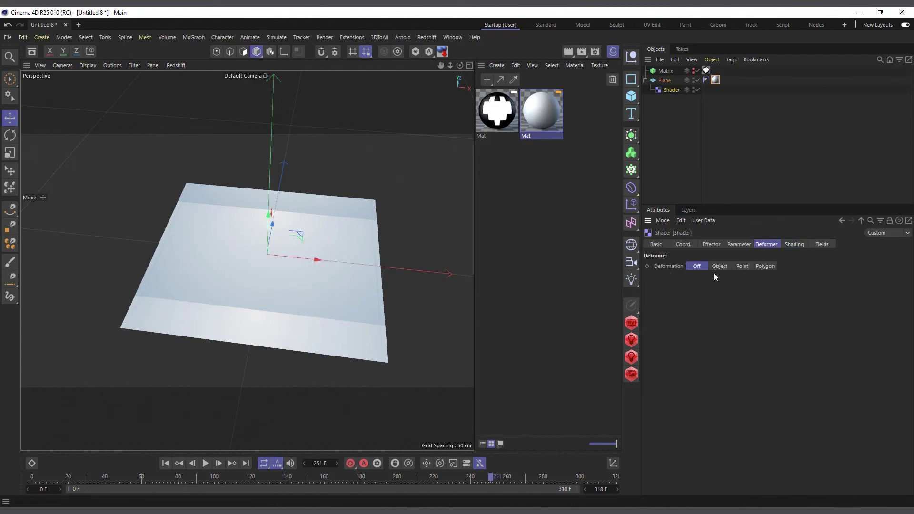
click(743, 266)
drag(461, 65, 476, 76)
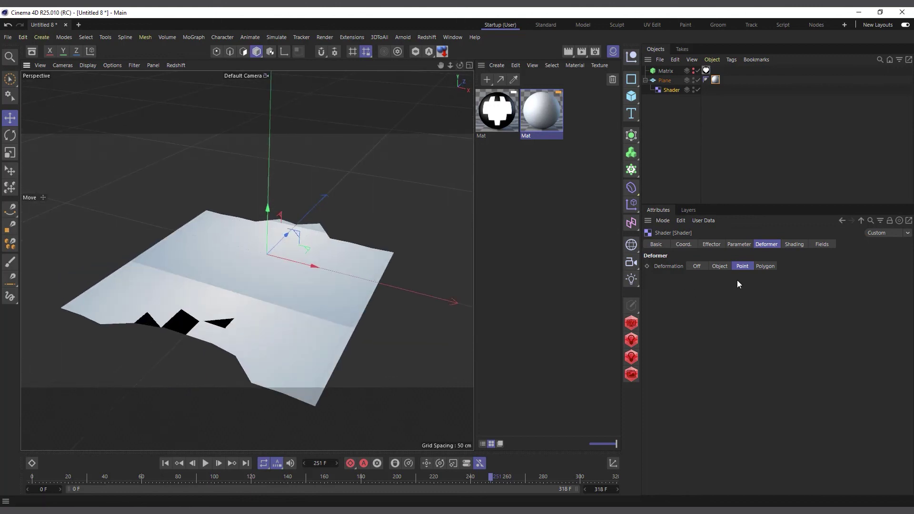
Step: Set the Shader effector's position offset to 0 cm on Y and 43 cm on Z
click(740, 244)
double_click(718, 316)
text(0)
mouse_move(733, 327)
mouse_down()
mouse_move(723, 328)
mouse_move(732, 329)
mouse_up()
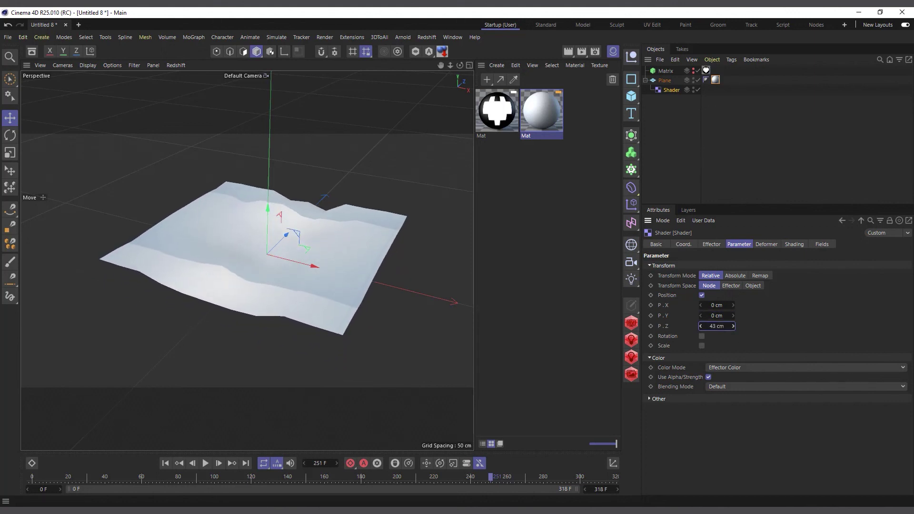
Step: Set the plane's width segments to 100 and its height segments to 1
click(664, 80)
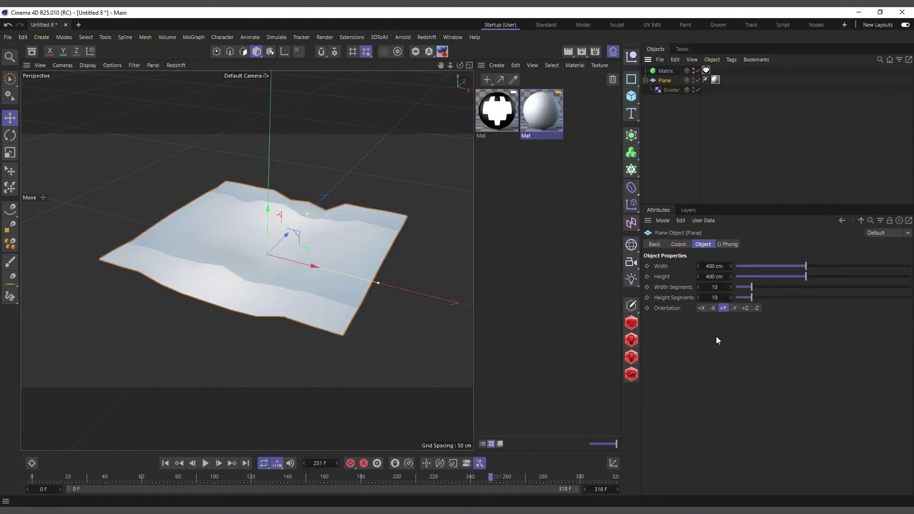
click(725, 288)
text(0)
key(Tab)
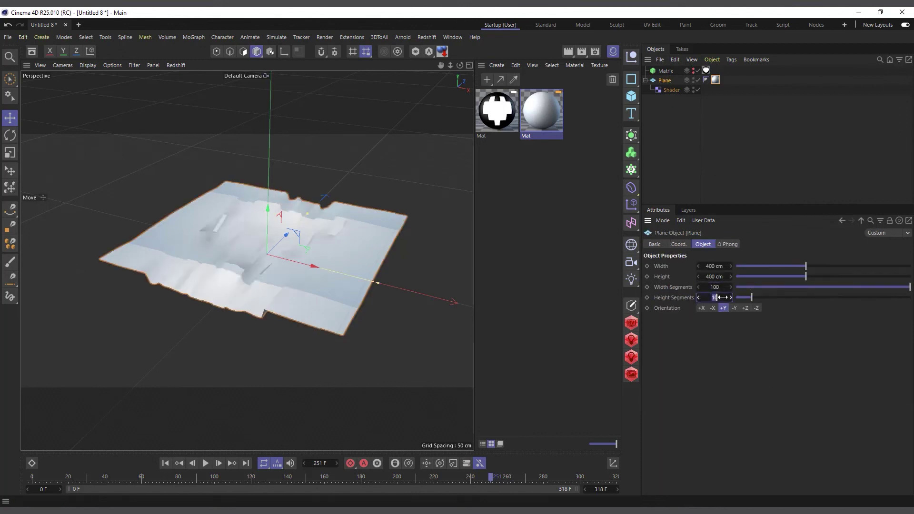
text(1)
key(Return)
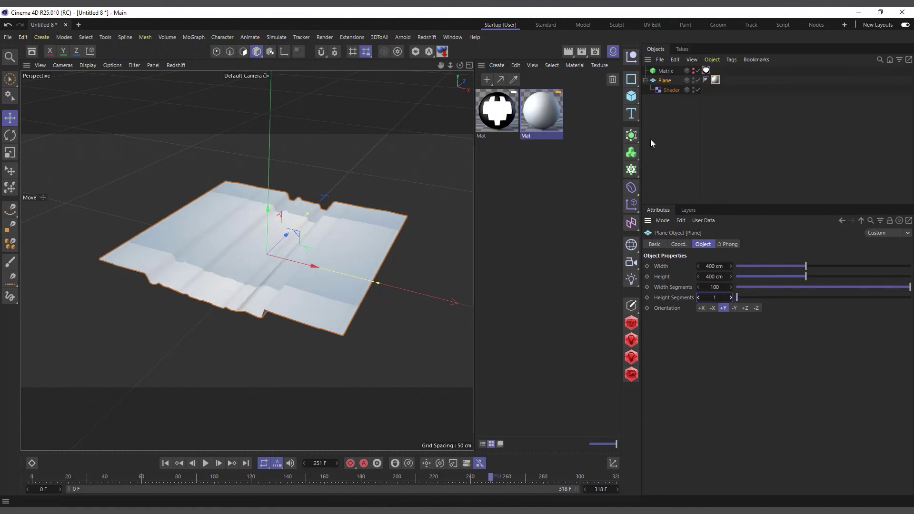
Step: Select the plane's material tag and play the animation to examine the deformed plane with its image sequence
click(715, 80)
click(205, 464)
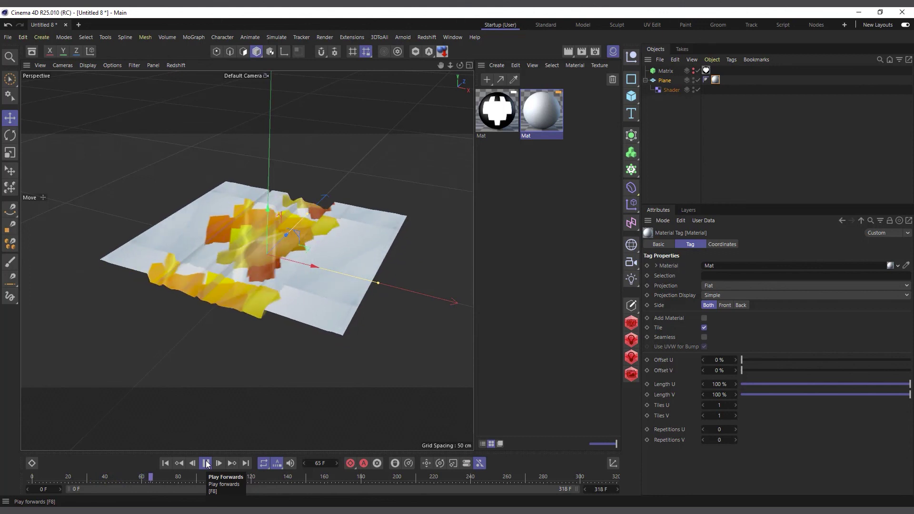
click(205, 464)
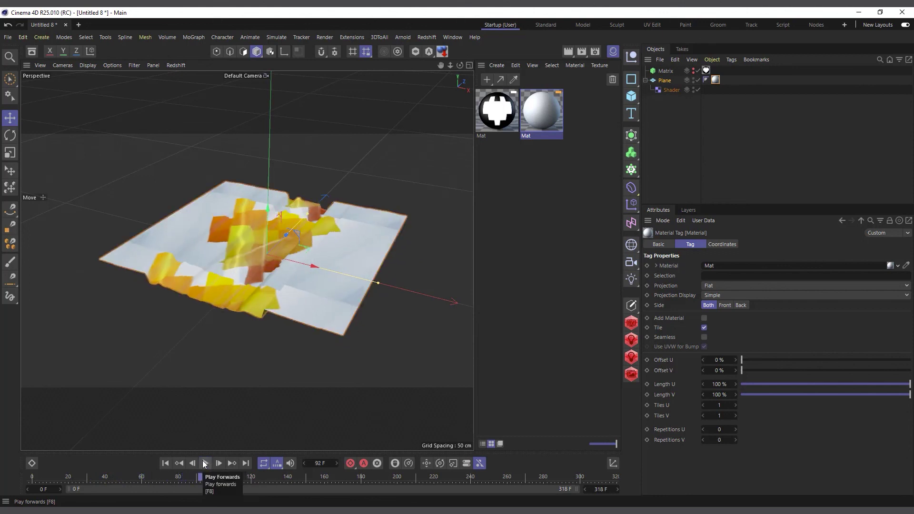